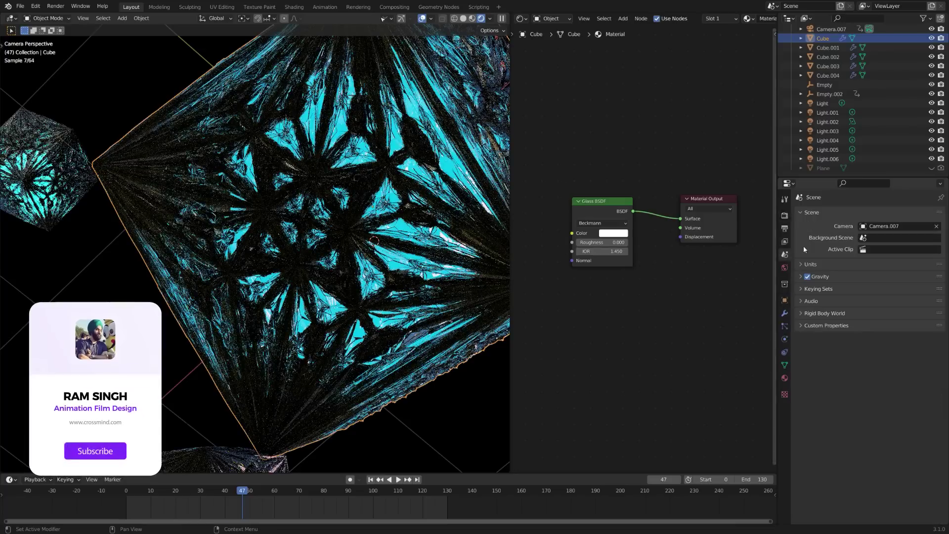
View the crystal scene from each camera by setting the scene camera to Camera.001 through Camera.007 in turn.
{"action": "left_click", "coordinate": [899, 225]}
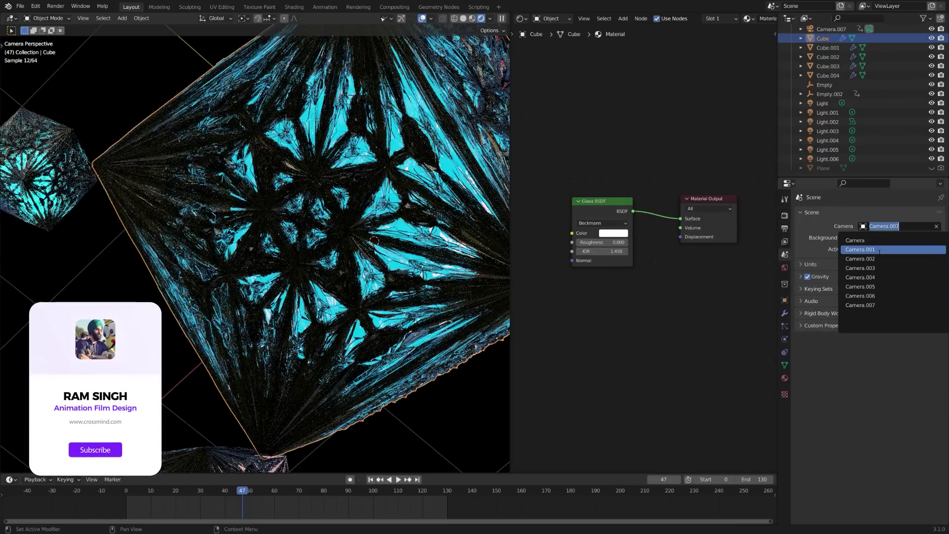
{"action": "left_click", "coordinate": [875, 247]}
{"action": "mouse_move", "coordinate": [390, 241]}
{"action": "middle_mouse_down", "text": "shift"}
{"action": "mouse_move", "coordinate": [356, 247]}
{"action": "mouse_move", "coordinate": [386, 258]}
{"action": "middle_mouse_up", "text": "shift"}
{"action": "left_click", "coordinate": [893, 225]}
{"action": "left_click", "coordinate": [872, 260]}
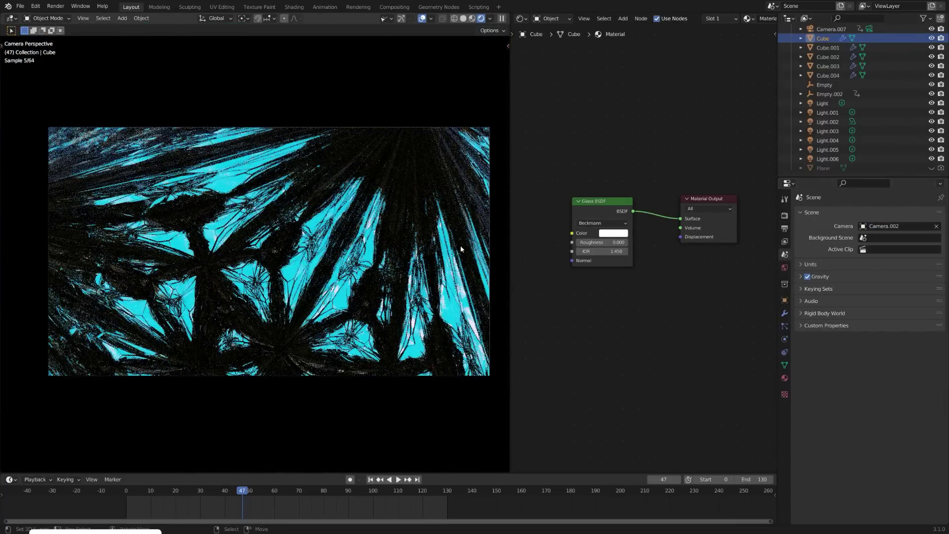
{"action": "left_click", "coordinate": [897, 226]}
{"action": "left_click", "coordinate": [870, 270]}
{"action": "left_click", "coordinate": [897, 226]}
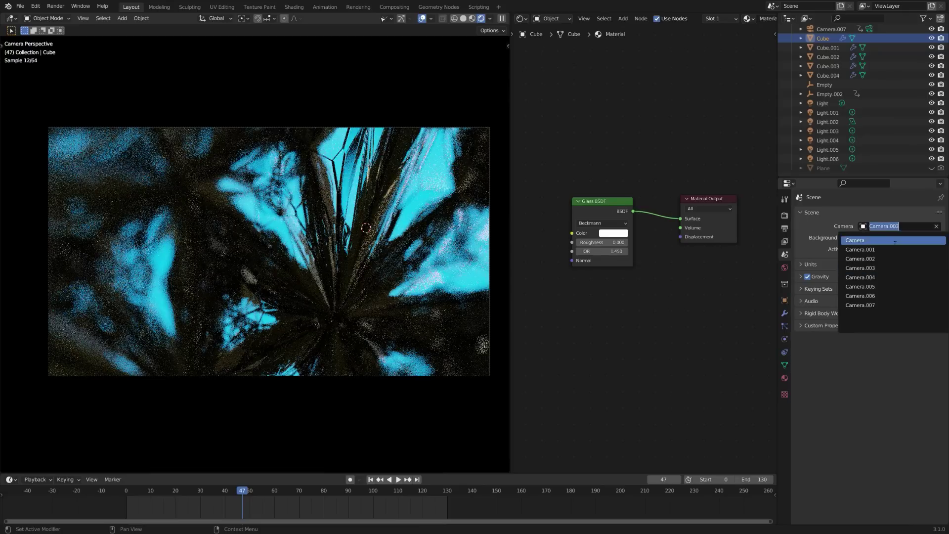
{"action": "left_click", "coordinate": [871, 277]}
{"action": "left_click", "coordinate": [887, 226]}
{"action": "left_click", "coordinate": [884, 287]}
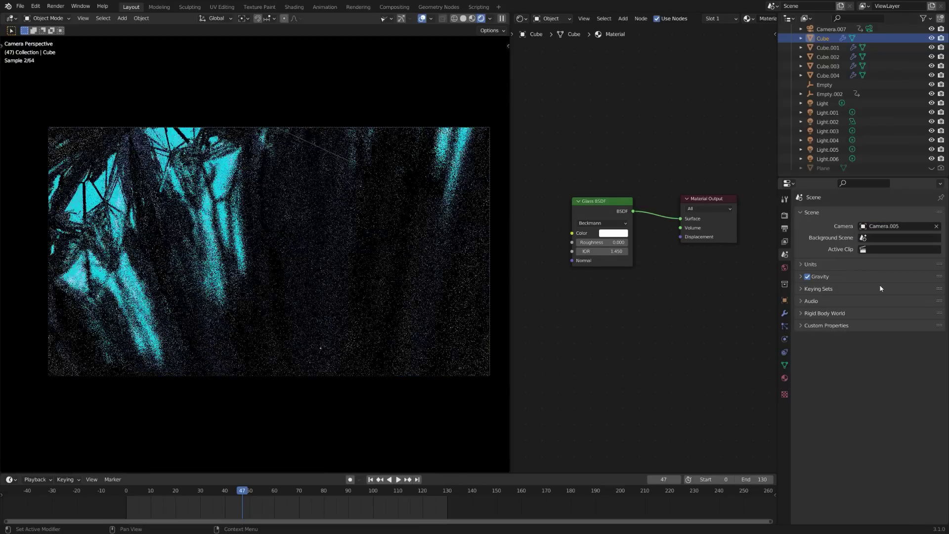
{"action": "left_click", "coordinate": [897, 226]}
{"action": "left_click", "coordinate": [872, 296]}
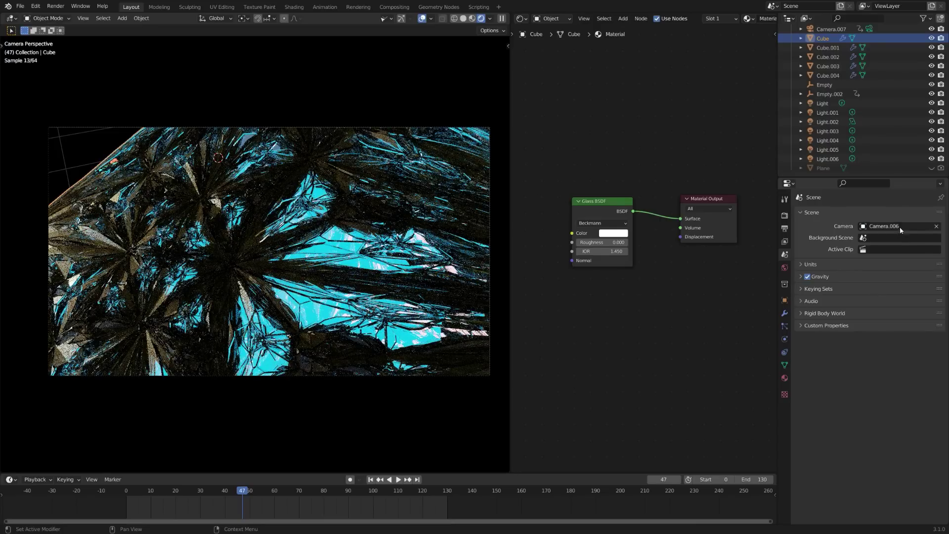
{"action": "left_click", "coordinate": [897, 226]}
{"action": "left_click", "coordinate": [878, 305]}
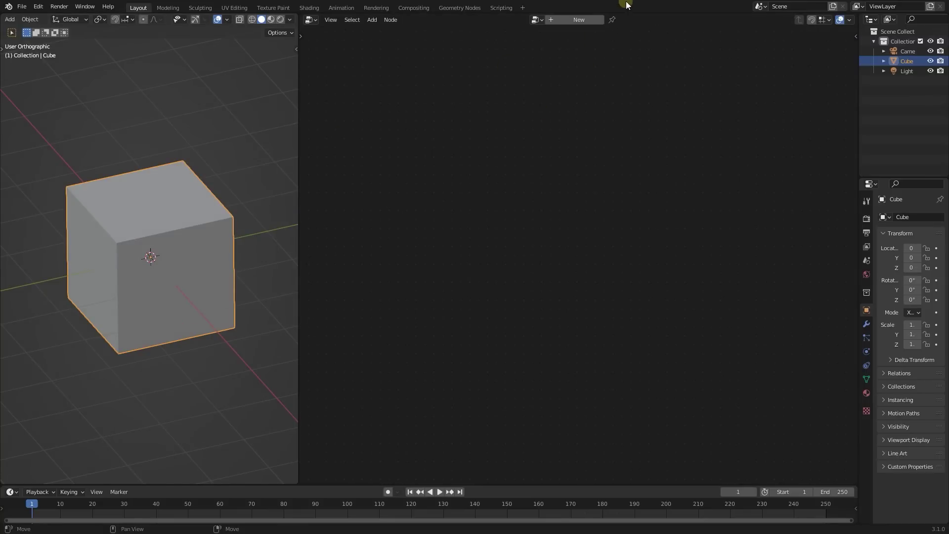
Create a new geometry node tree for the cube and insert an Extrude Mesh node between Group Input and Group Output.
{"action": "left_click", "coordinate": [579, 21]}
{"action": "left_click", "coordinate": [308, 22]}
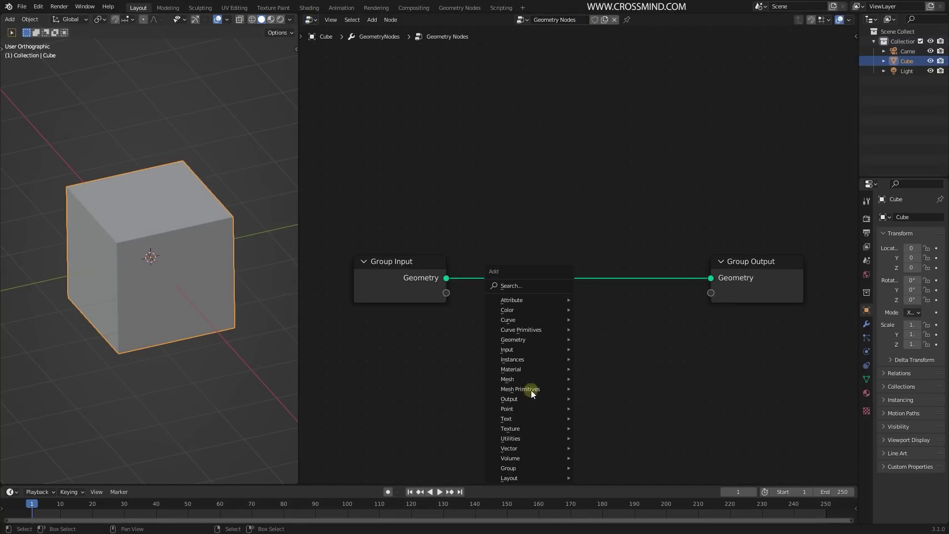
{"action": "mouse_move", "coordinate": [532, 378]}
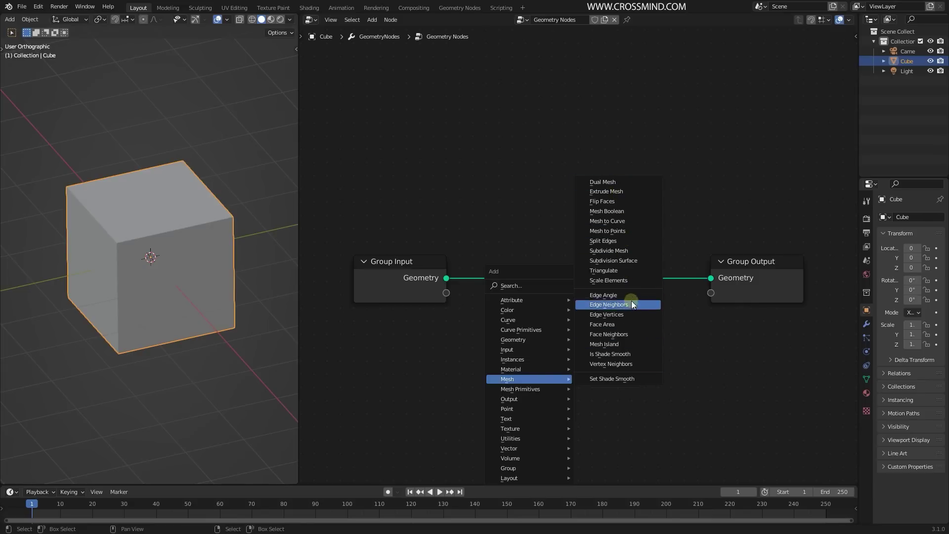
{"action": "left_click", "coordinate": [618, 192]}
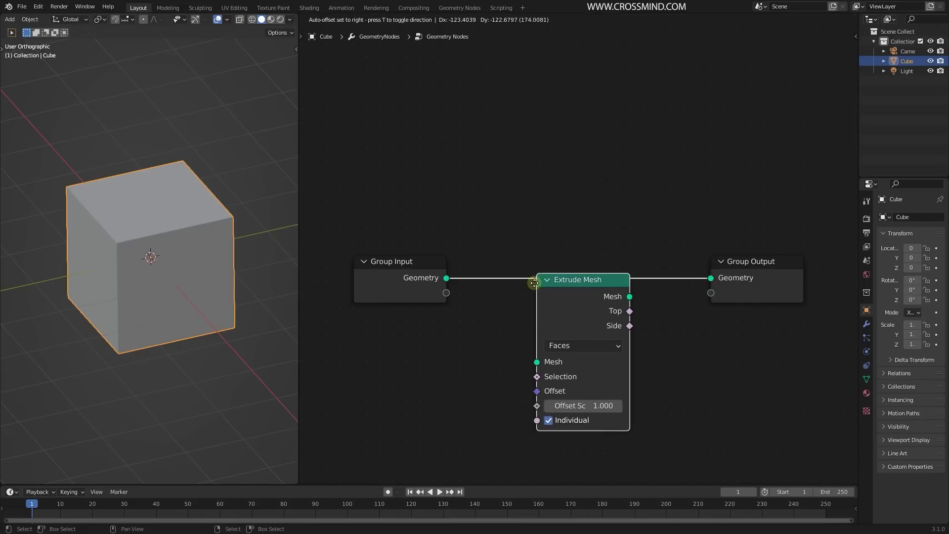
{"action": "left_click", "coordinate": [531, 226]}
Compare the cube with and without extrusion by muting and unmuting the Extrude Mesh node.
{"action": "middle_click_drag", "start_coordinate": [232, 316], "coordinate": [215, 327]}
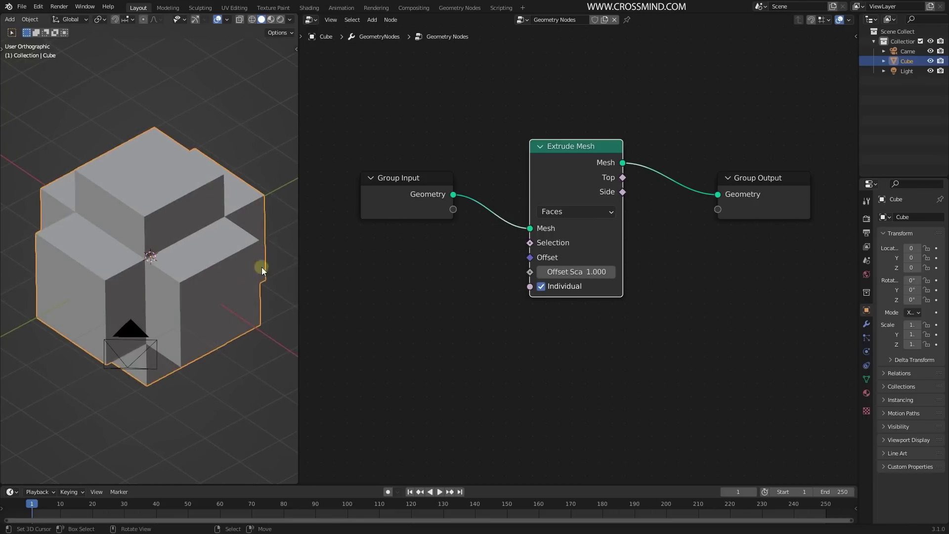
{"action": "middle_click_drag", "start_coordinate": [231, 300], "coordinate": [213, 297]}
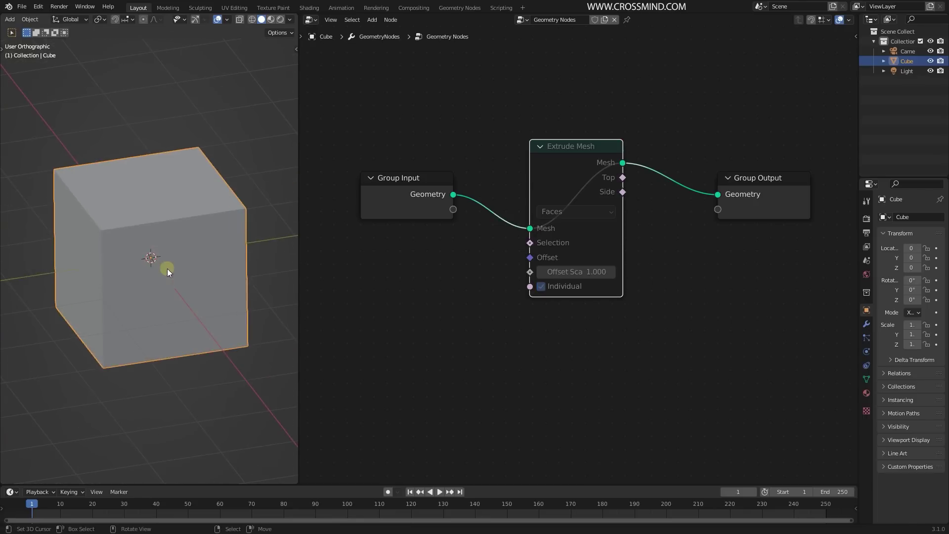
{"action": "middle_click_drag", "start_coordinate": [167, 269], "coordinate": [112, 215]}
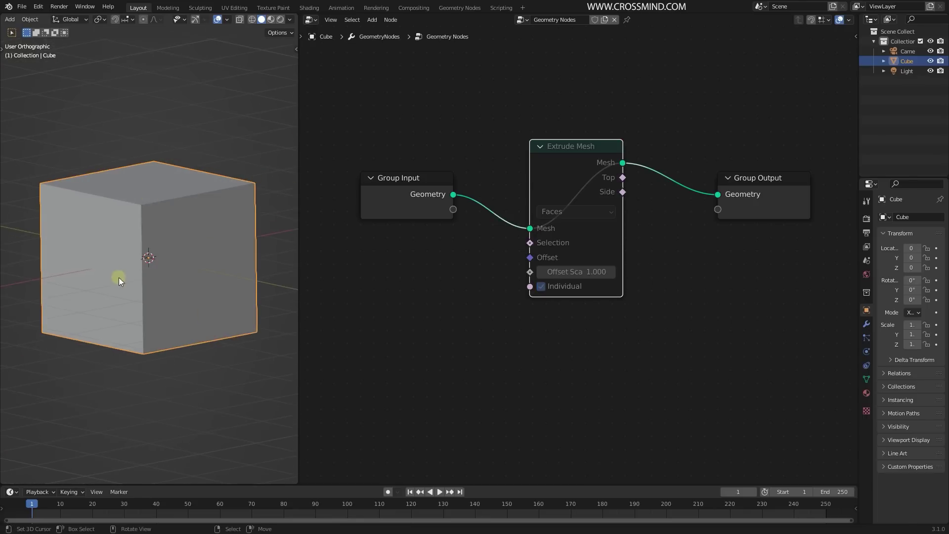
{"action": "middle_click_drag", "start_coordinate": [118, 278], "coordinate": [218, 315]}
{"action": "key", "text": "m"}
{"action": "key", "text": "Escape"}
{"action": "key", "text": "m"}
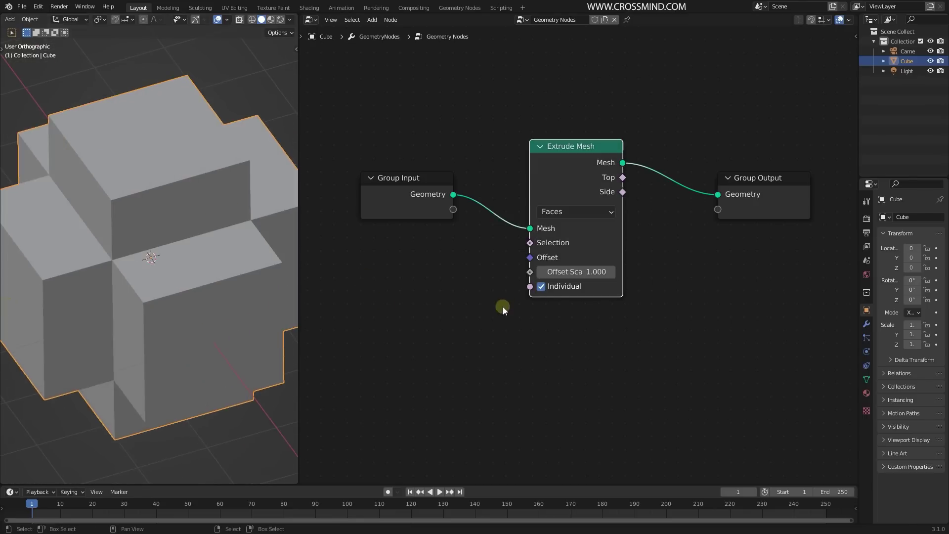
Try the Extrude Mesh node with Individual off and with other modes such as Edges, returning to individual Faces.
{"action": "left_click", "coordinate": [541, 286]}
{"action": "left_click", "coordinate": [543, 285]}
{"action": "left_click", "coordinate": [574, 213]}
{"action": "left_click", "coordinate": [566, 227]}
{"action": "left_click", "coordinate": [574, 210]}
{"action": "left_click", "coordinate": [569, 240]}
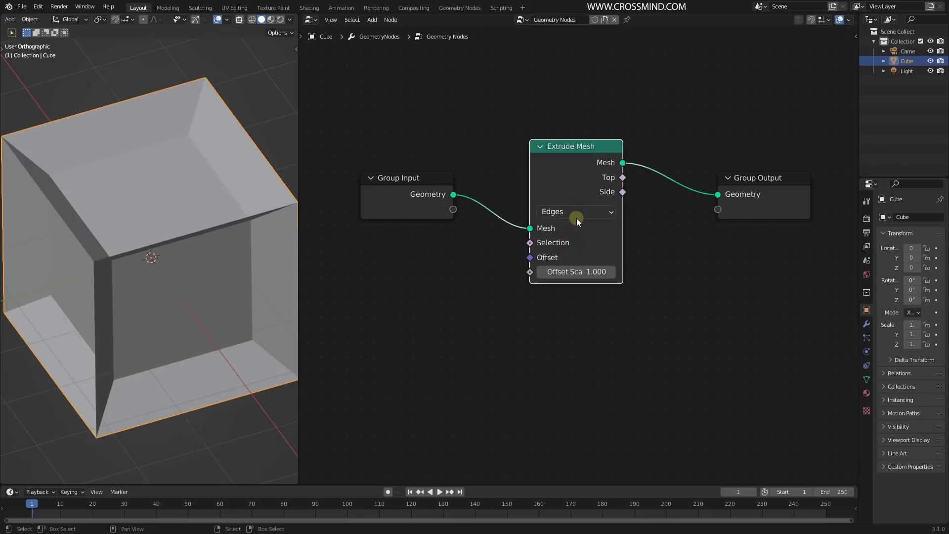
{"action": "left_click", "coordinate": [575, 213]}
{"action": "left_click", "coordinate": [554, 256]}
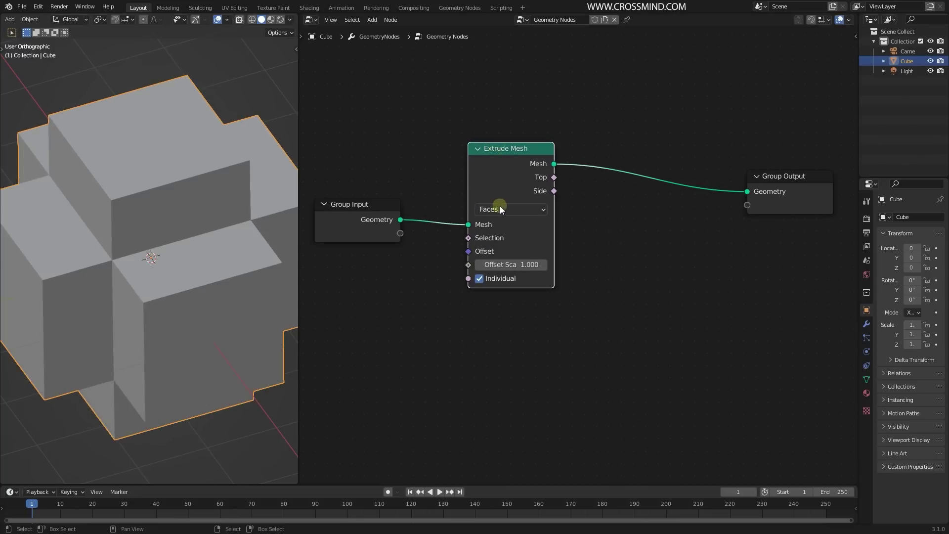
{"action": "left_click", "coordinate": [499, 209]}
{"action": "left_click", "coordinate": [508, 245]}
Insert a Scale Elements node between the Extrude Mesh node and Group Output.
{"action": "middle_click_drag", "start_coordinate": [277, 267], "coordinate": [257, 277]}
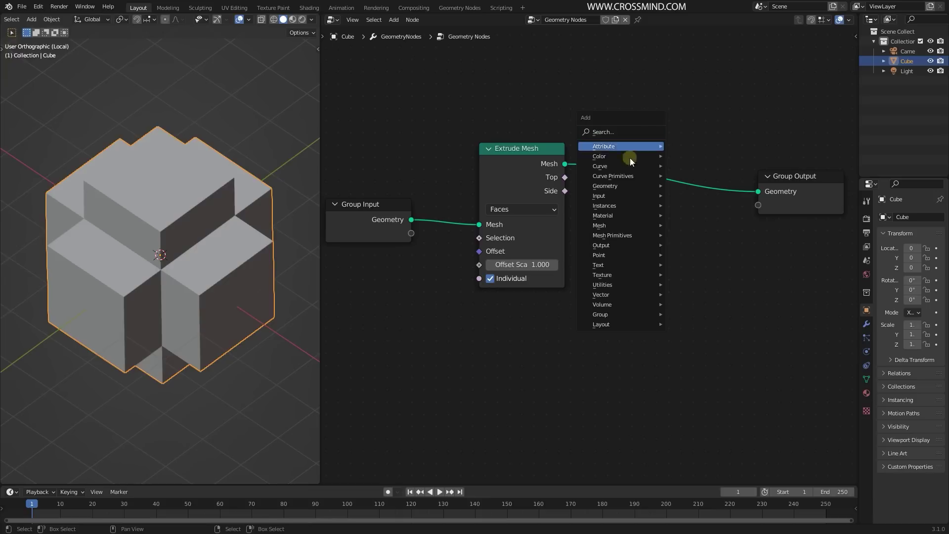
{"action": "mouse_move", "coordinate": [615, 227]}
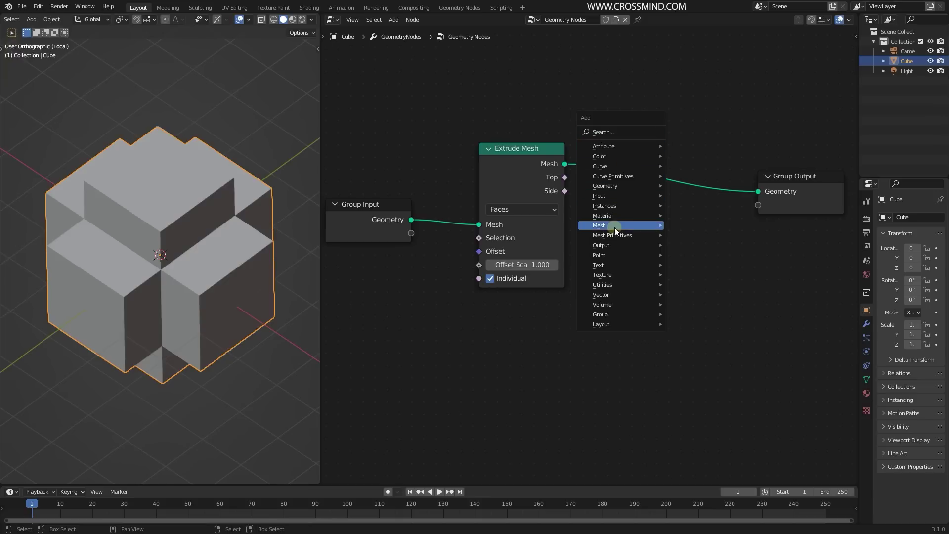
{"action": "left_click", "coordinate": [723, 323]}
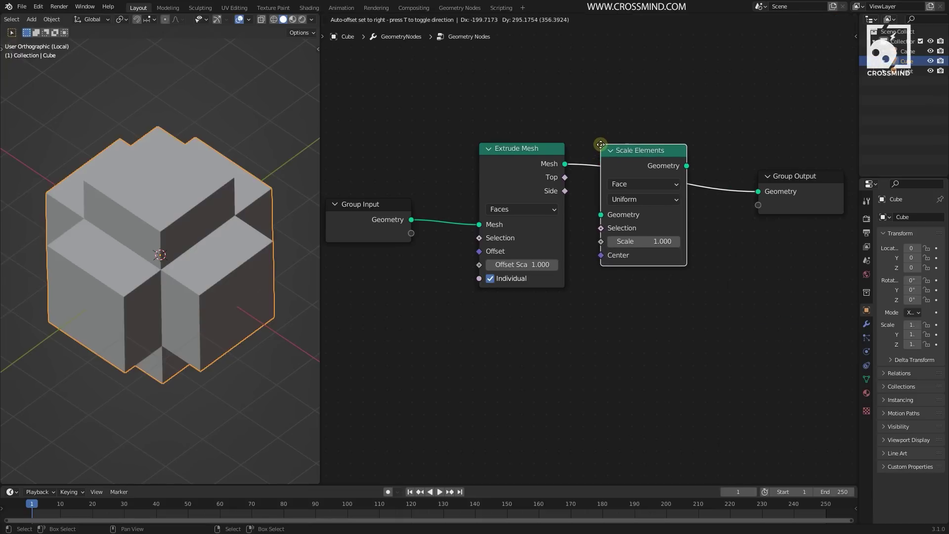
{"action": "left_click", "coordinate": [603, 149]}
{"action": "left_click_drag", "start_coordinate": [638, 167], "coordinate": [630, 163]}
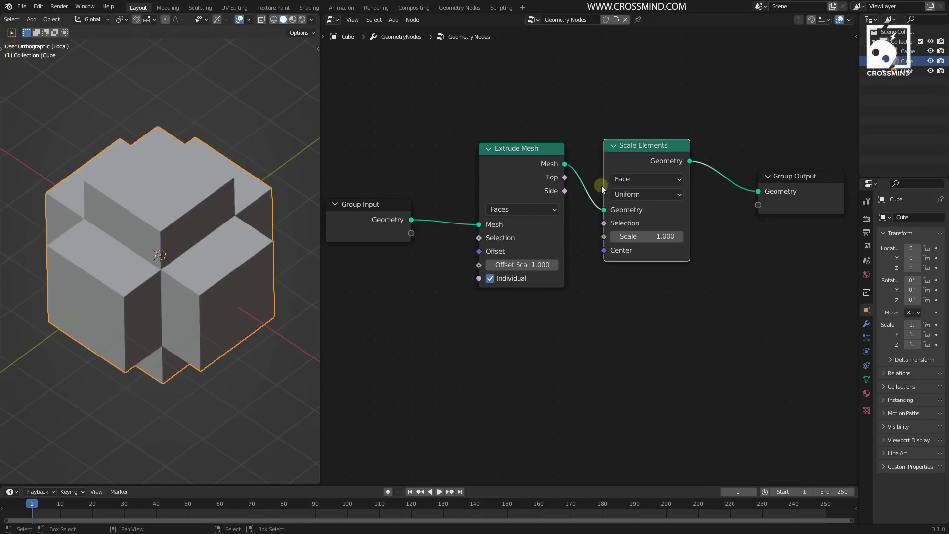
Try different Scale values on the Scale Elements node while examining the extruded cube, without keeping a change.
{"action": "middle_click_drag", "start_coordinate": [208, 264], "coordinate": [217, 267]}
{"action": "left_click_drag", "start_coordinate": [658, 237], "coordinate": [638, 255]}
{"action": "middle_click_drag", "start_coordinate": [178, 317], "coordinate": [83, 208]}
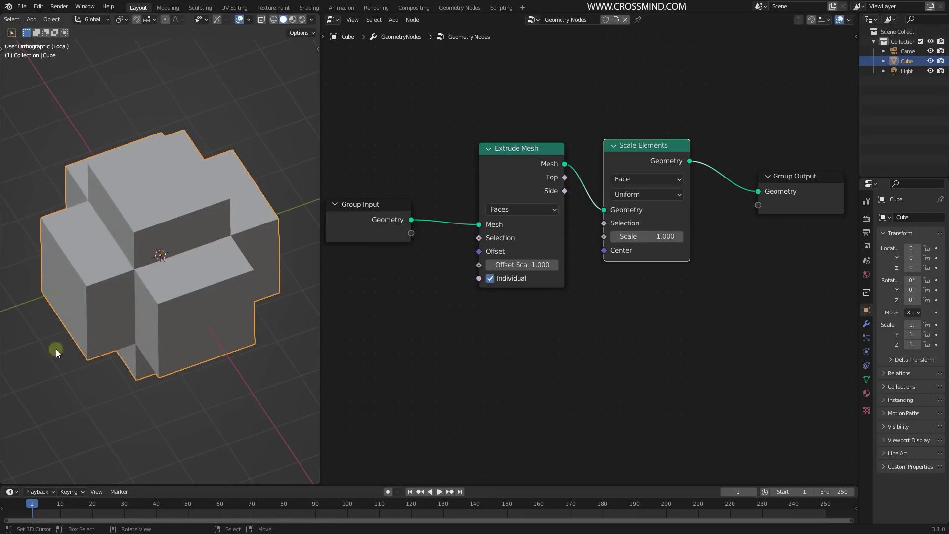
{"action": "middle_click_drag", "start_coordinate": [139, 300], "coordinate": [172, 243]}
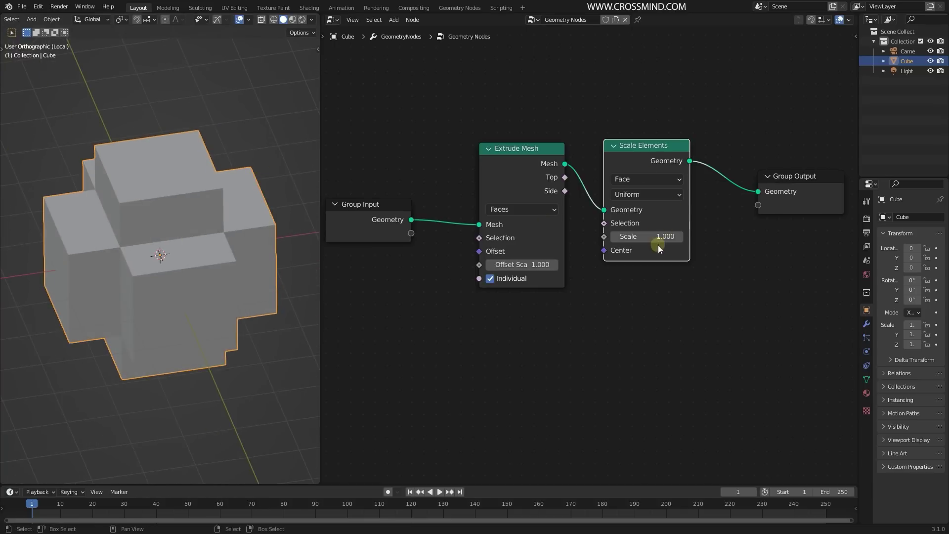
{"action": "mouse_move", "coordinate": [660, 238]}
{"action": "left_mouse_down"}
{"action": "mouse_move", "coordinate": [610, 237]}
{"action": "mouse_move", "coordinate": [675, 238]}
{"action": "left_mouse_up"}
{"action": "right_click", "coordinate": [675, 237]}
Insert a Split Edges node between the Extrude Mesh and Scale Elements nodes.
{"action": "key", "text": "shift+a"}
{"action": "type", "text": "s"}
{"action": "type", "text": "split"}
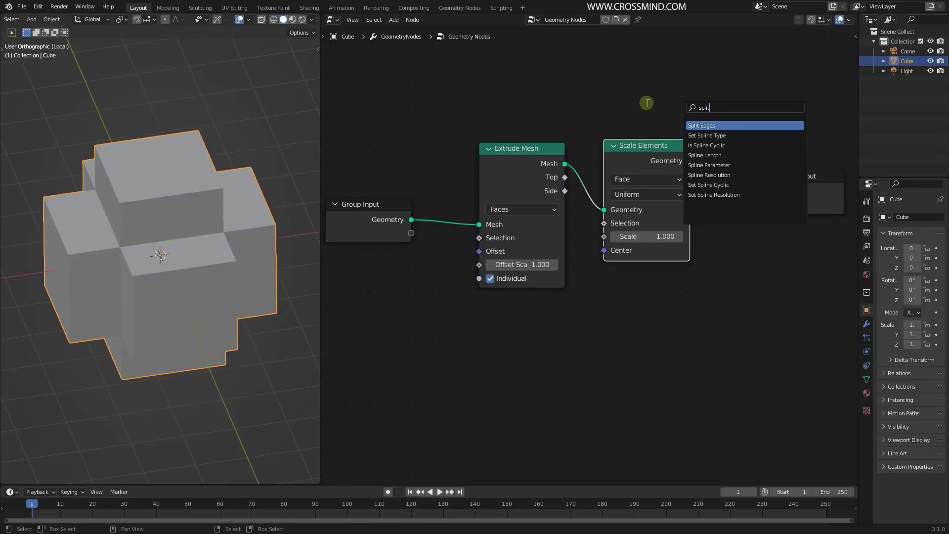
{"action": "key", "text": "Return"}
{"action": "left_click", "coordinate": [632, 178]}
{"action": "scroll", "coordinate": [603, 254], "scroll_direction": "down", "scroll_amount": 3, "text": "ctrl"}
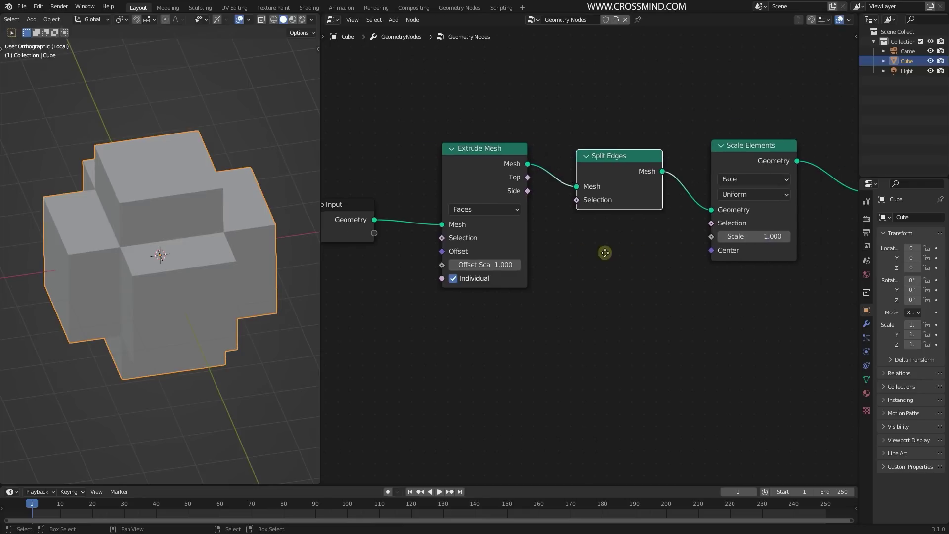
Set the Scale Elements node's Scale to 0.600 and inspect the scaled faces.
{"action": "mouse_move", "coordinate": [734, 237]}
{"action": "left_mouse_down"}
{"action": "mouse_move", "coordinate": [692, 237]}
{"action": "mouse_move", "coordinate": [737, 237]}
{"action": "mouse_move", "coordinate": [719, 237]}
{"action": "left_mouse_up"}
{"action": "mouse_move", "coordinate": [186, 233]}
{"action": "middle_mouse_down"}
{"action": "mouse_move", "coordinate": [188, 166]}
{"action": "mouse_move", "coordinate": [199, 235]}
{"action": "middle_mouse_up"}
{"action": "middle_click_drag", "start_coordinate": [127, 254], "coordinate": [218, 161]}
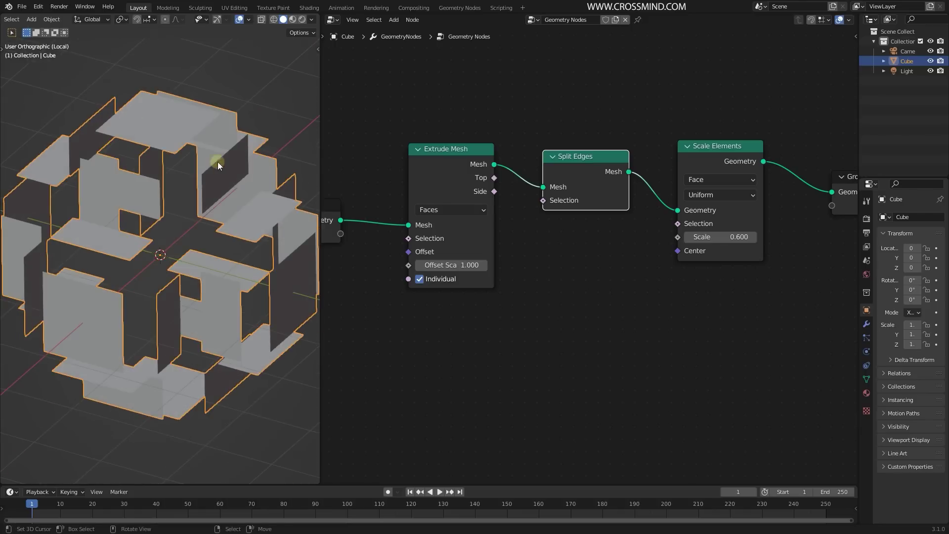
Remove the Split Edges node while keeping its connection, and move the Scale Elements node closer to Extrude Mesh.
{"action": "left_click", "coordinate": [595, 173]}
{"action": "key", "text": "ctrl+x"}
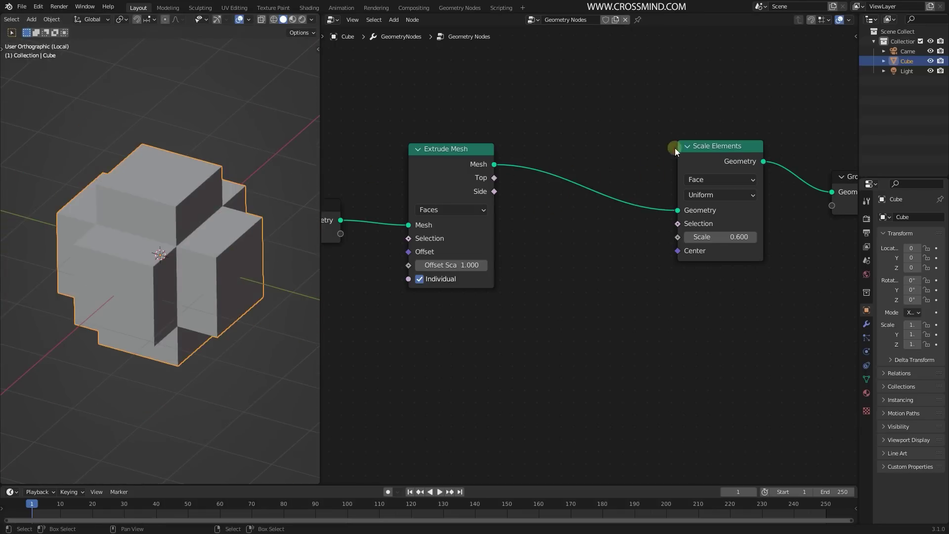
{"action": "left_click_drag", "start_coordinate": [706, 147], "coordinate": [648, 153]}
{"action": "middle_click_drag", "start_coordinate": [549, 199], "coordinate": [607, 191]}
{"action": "left_click", "coordinate": [508, 149]}
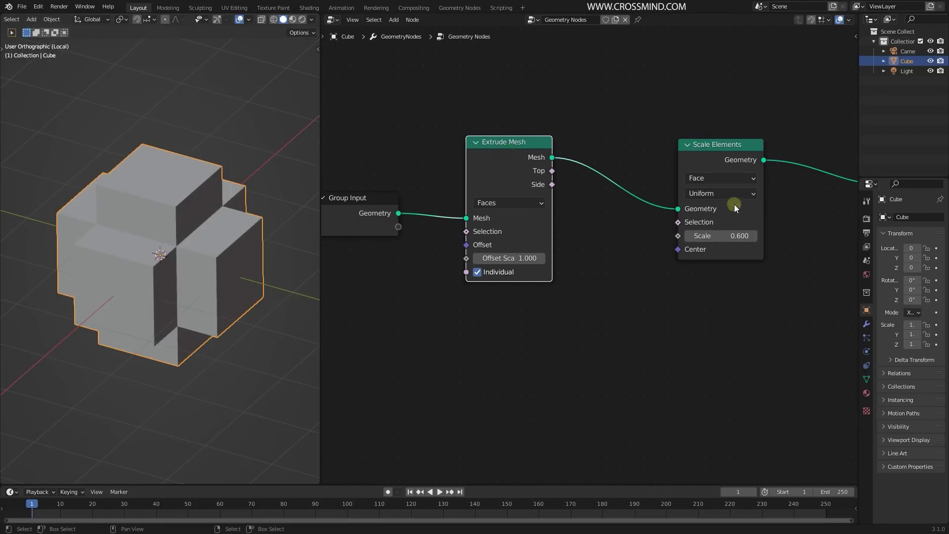
Examine the extruded cube's end faces and side walls against the Extrude Mesh node's Top and Side outputs.
{"action": "middle_click_drag", "start_coordinate": [186, 196], "coordinate": [144, 192]}
{"action": "scroll", "coordinate": [126, 128], "scroll_direction": "up", "scroll_amount": 4}
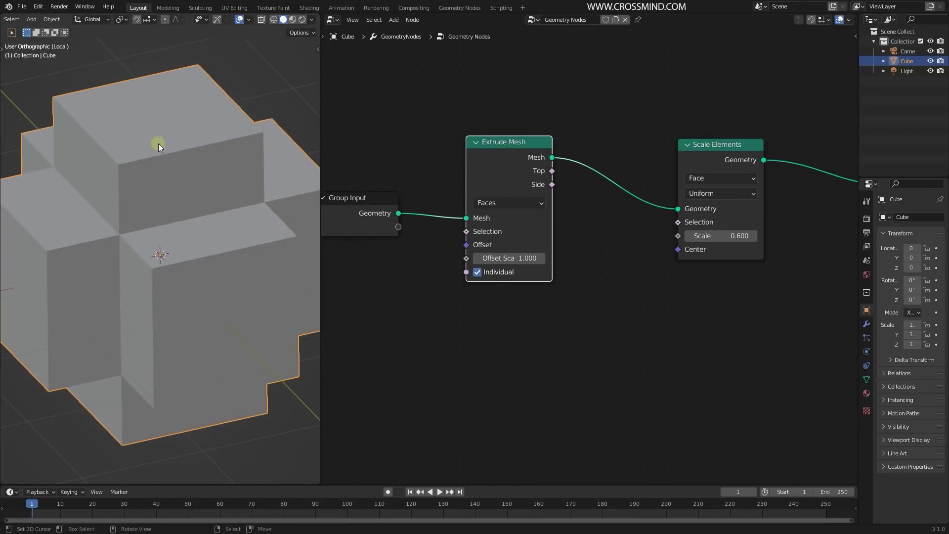
{"action": "middle_click_drag", "start_coordinate": [207, 139], "coordinate": [296, 158]}
{"action": "left_click_drag", "start_coordinate": [553, 171], "coordinate": [580, 192]}
{"action": "left_click", "coordinate": [529, 103]}
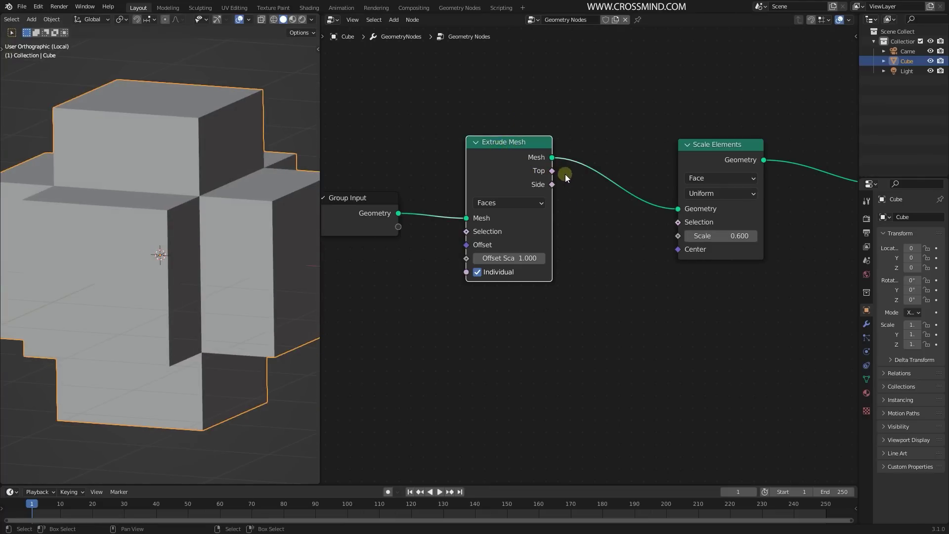
{"action": "scroll", "coordinate": [569, 203], "scroll_direction": "up", "scroll_amount": 1}
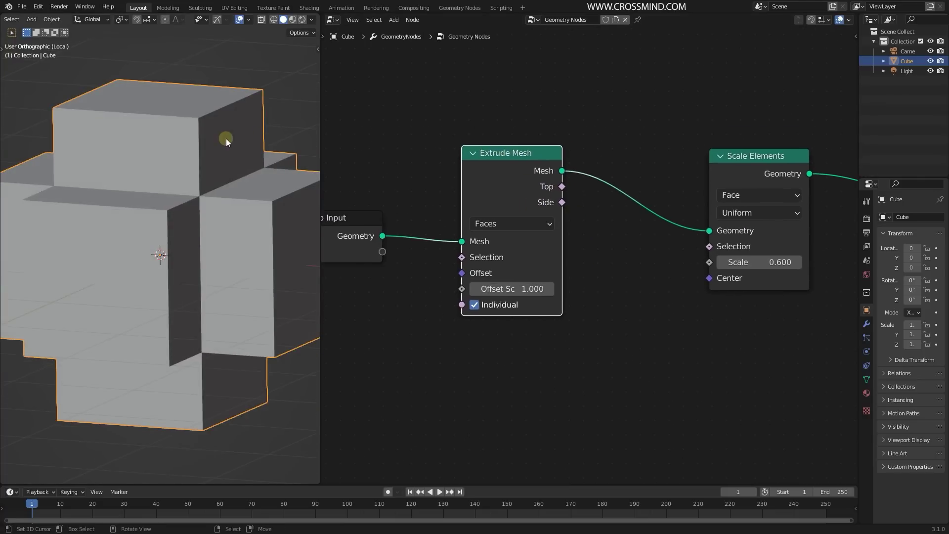
{"action": "middle_click_drag", "start_coordinate": [227, 138], "coordinate": [237, 203]}
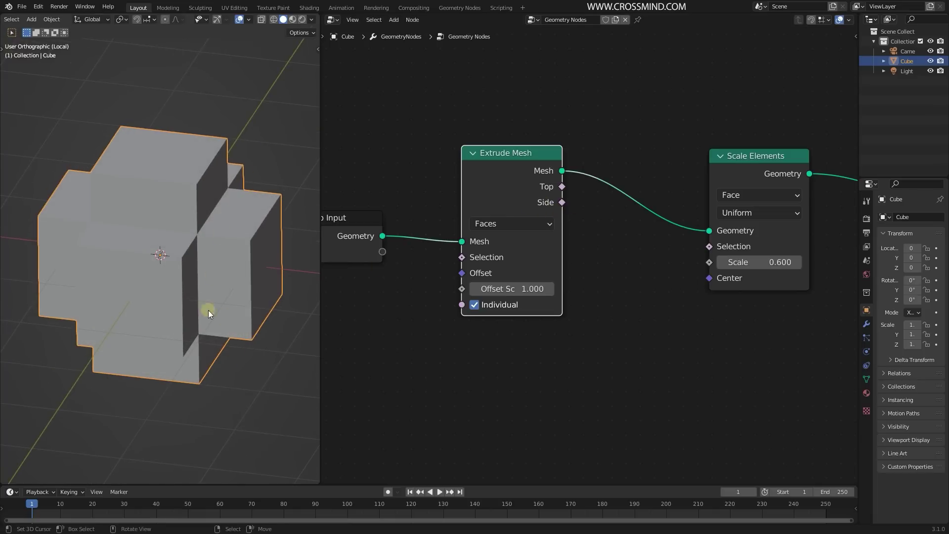
{"action": "middle_click_drag", "start_coordinate": [236, 263], "coordinate": [365, 220]}
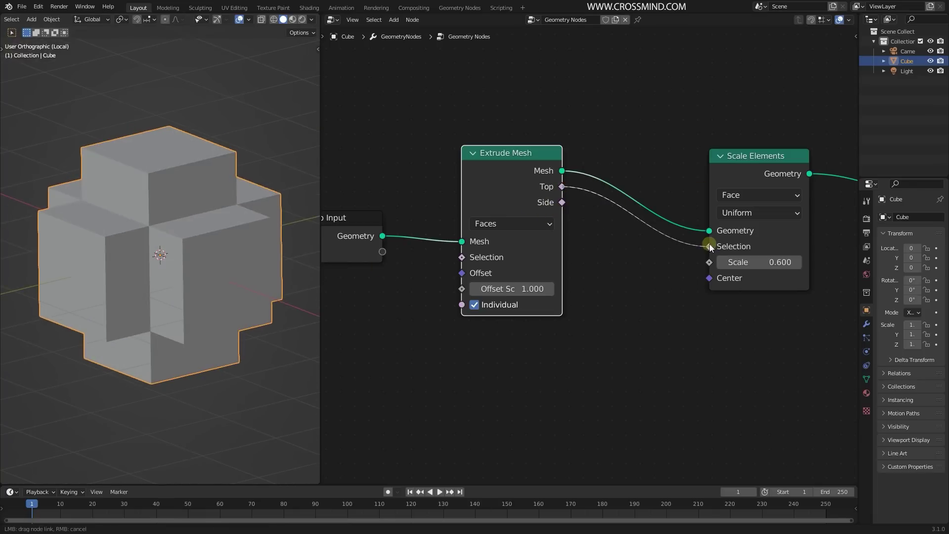
Connect the Extrude Mesh node's Top output to the Scale Elements node's Selection input so only extruded top faces scale.
{"action": "left_click_drag", "start_coordinate": [710, 244], "coordinate": [710, 245]}
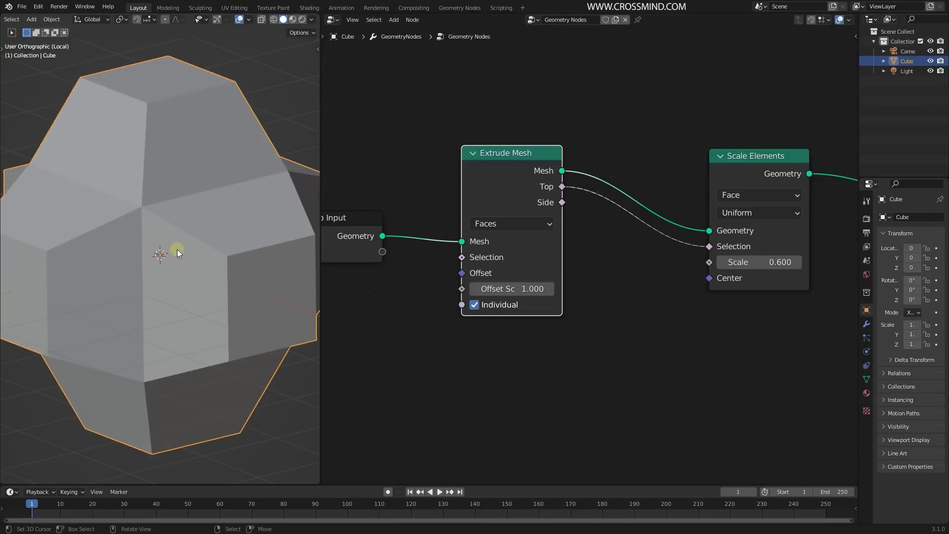
{"action": "middle_click_drag", "start_coordinate": [176, 249], "coordinate": [213, 269]}
{"action": "middle_click_drag", "start_coordinate": [734, 295], "coordinate": [633, 288]}
{"action": "mouse_move", "coordinate": [677, 254]}
{"action": "left_mouse_down", "text": "ctrl"}
{"action": "mouse_move", "coordinate": [648, 255]}
{"action": "mouse_move", "coordinate": [688, 254]}
{"action": "mouse_move", "coordinate": [608, 254]}
{"action": "mouse_move", "coordinate": [695, 254]}
{"action": "mouse_move", "coordinate": [680, 254]}
{"action": "left_mouse_up", "text": "ctrl"}
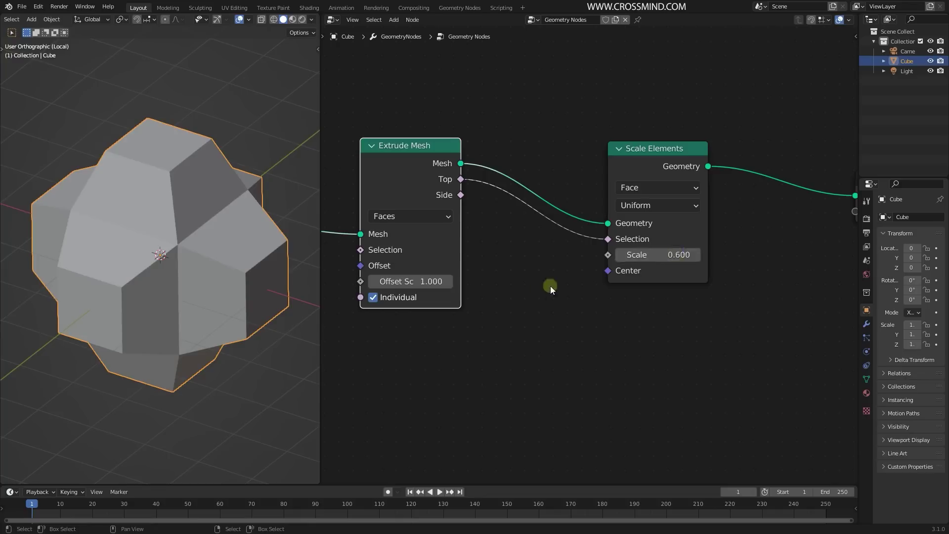
Set the Extrude Mesh node's Offset Scale to 0.100.
{"action": "middle_click_drag", "start_coordinate": [550, 289], "coordinate": [761, 271]}
{"action": "scroll", "coordinate": [631, 163], "scroll_direction": "up", "scroll_amount": 2}
{"action": "scroll", "coordinate": [639, 304], "scroll_direction": "up", "scroll_amount": 3}
{"action": "double_click", "coordinate": [653, 273]}
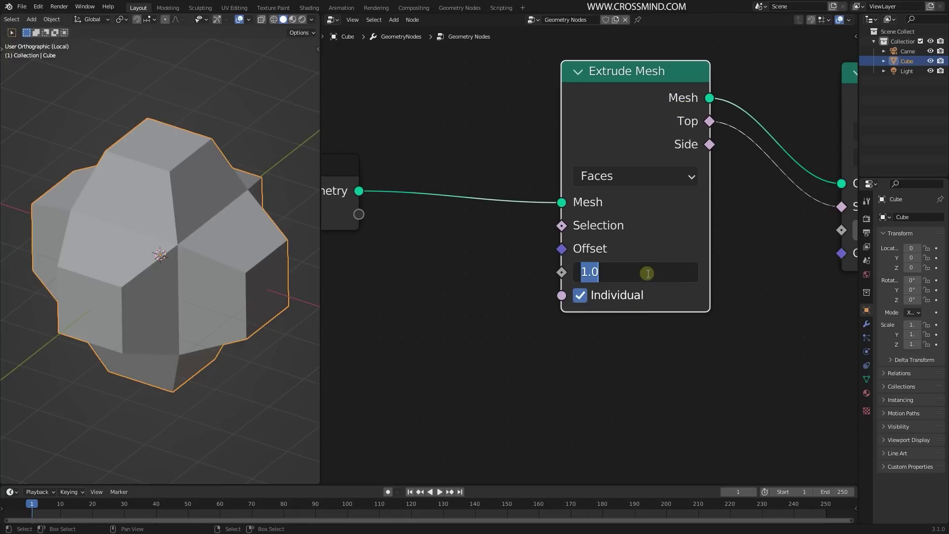
{"action": "key", "text": "Return"}
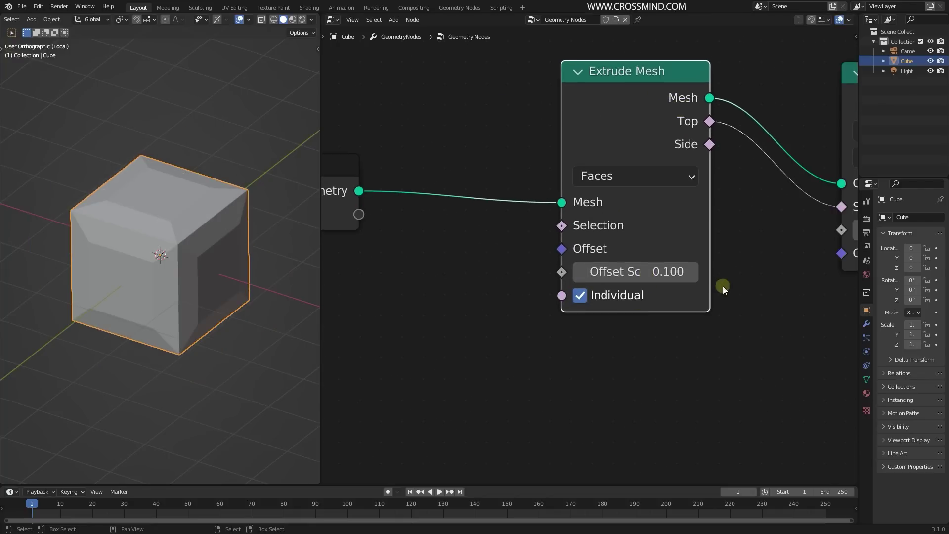
Move the Scale Elements node slightly closer to the Extrude Mesh node.
{"action": "middle_click_drag", "start_coordinate": [723, 286], "coordinate": [562, 277]}
{"action": "scroll", "coordinate": [562, 277], "scroll_direction": "down", "scroll_amount": 1}
{"action": "left_click_drag", "start_coordinate": [726, 94], "coordinate": [705, 94]}
{"action": "left_click", "coordinate": [704, 94]}
{"action": "middle_click_drag", "start_coordinate": [307, 256], "coordinate": [469, 267]}
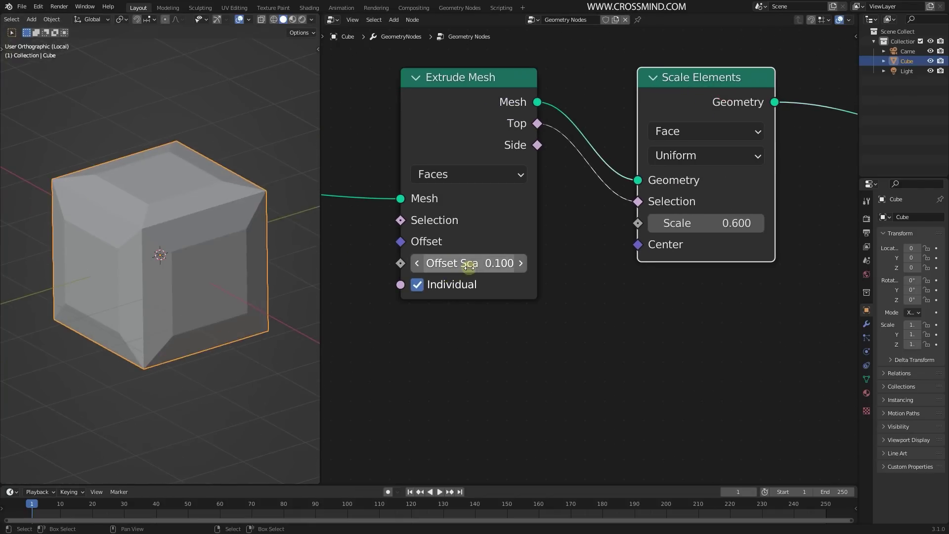
Try a Scale of 0.2 on the Scale Elements node and undo the change.
{"action": "double_click", "coordinate": [651, 223]}
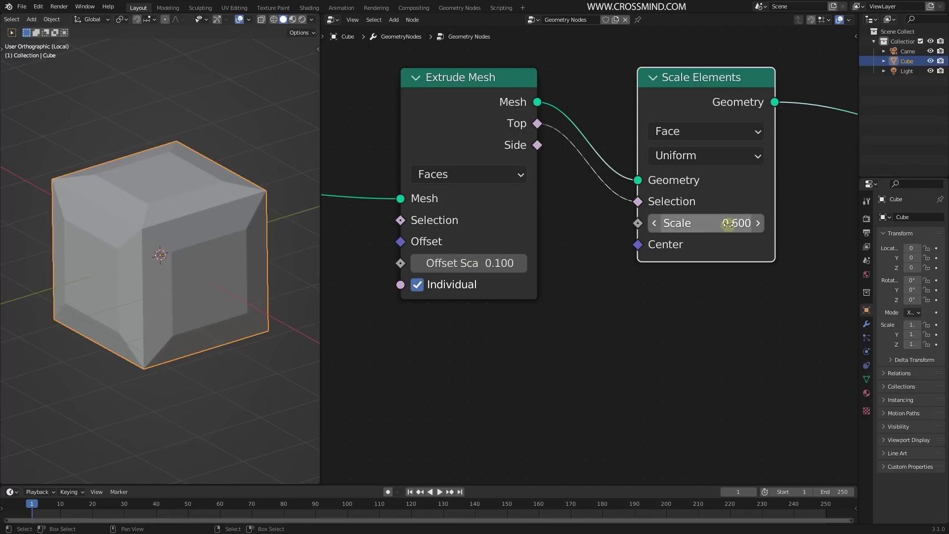
{"action": "type", "text": ".2"}
{"action": "key", "text": "Return"}
{"action": "key", "text": "ctrl+z"}
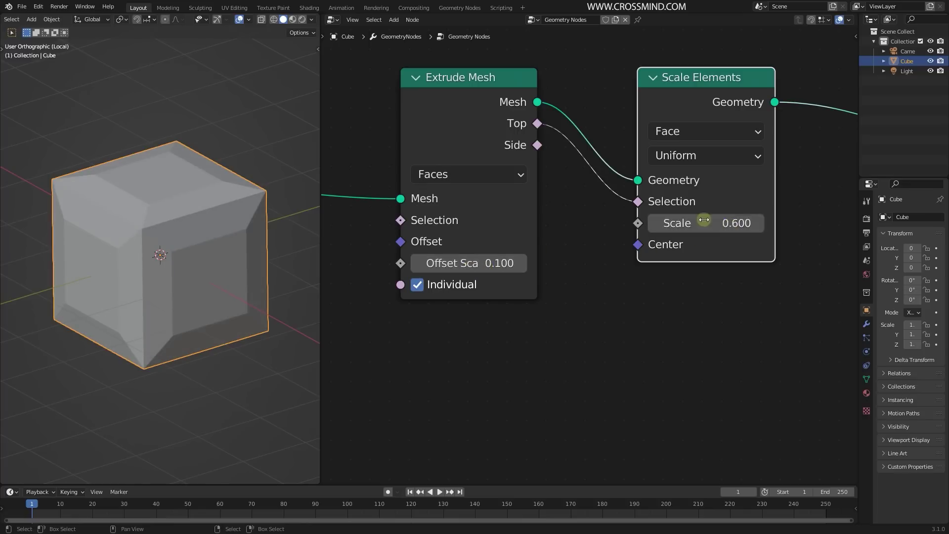
Combine the Extrude Mesh and Scale Elements nodes into a node group named Extrude and Scale, and return to the main node tree.
{"action": "scroll", "coordinate": [627, 249], "scroll_direction": "down", "scroll_amount": 1}
{"action": "scroll", "coordinate": [173, 237], "scroll_direction": "down", "scroll_amount": 3}
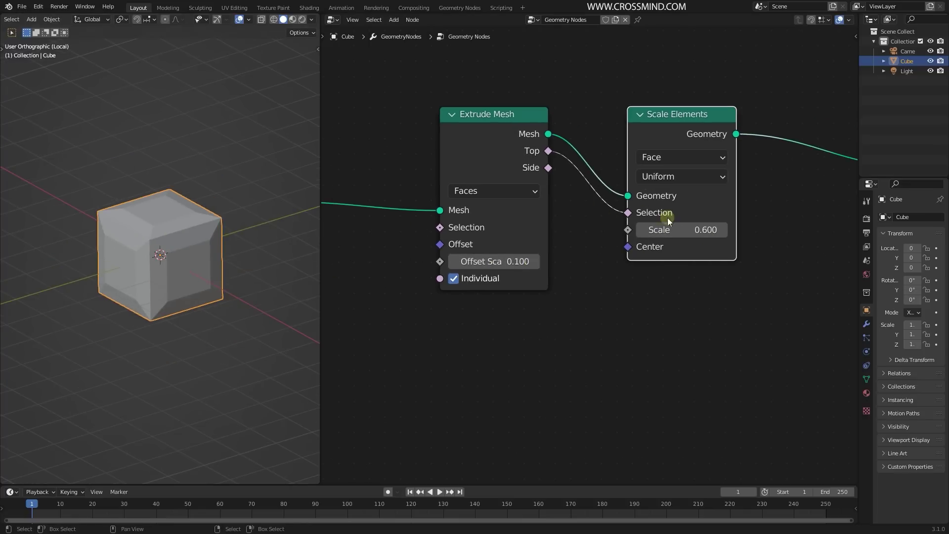
{"action": "scroll", "coordinate": [639, 286], "scroll_direction": "down", "scroll_amount": 1}
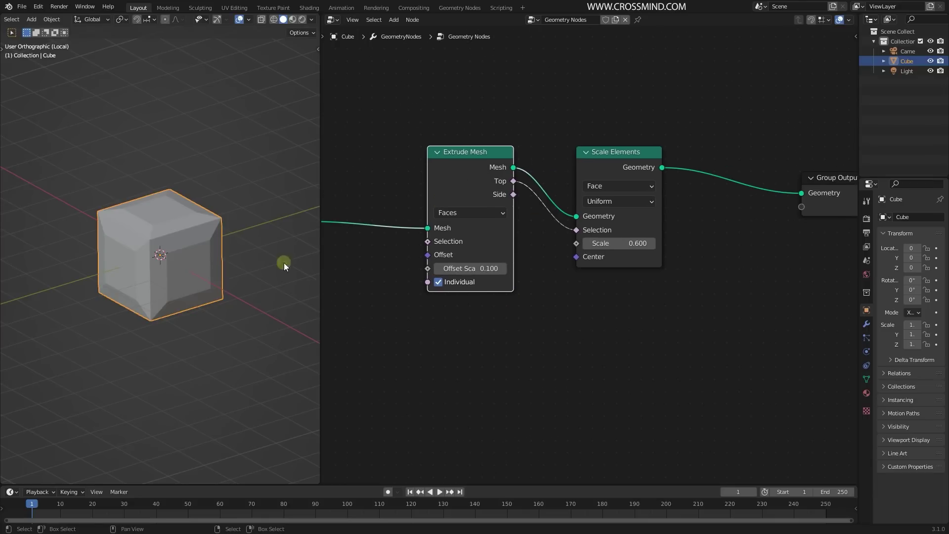
{"action": "scroll", "coordinate": [283, 262], "scroll_direction": "up", "scroll_amount": 3}
{"action": "left_click", "coordinate": [547, 318]}
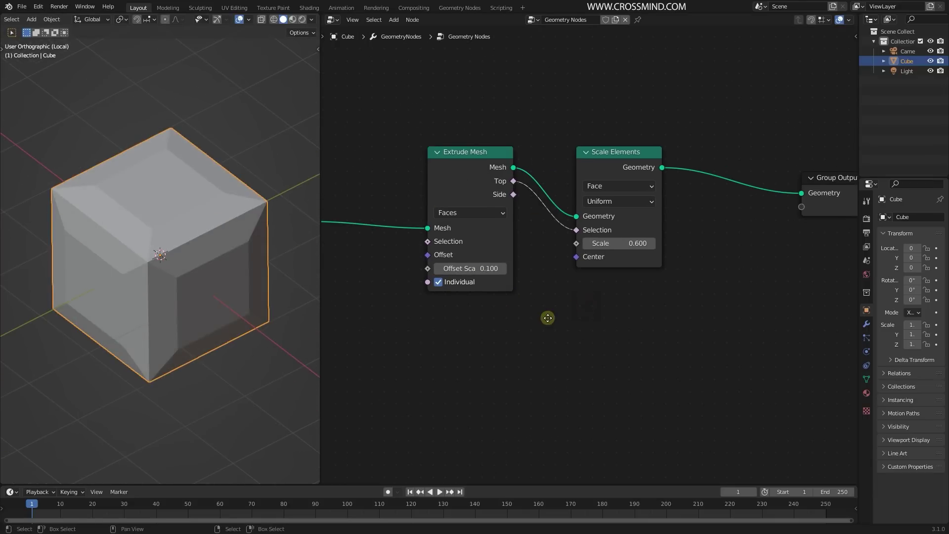
{"action": "middle_click_drag", "start_coordinate": [546, 318], "coordinate": [570, 318]}
{"action": "left_click", "coordinate": [644, 159], "text": "shift"}
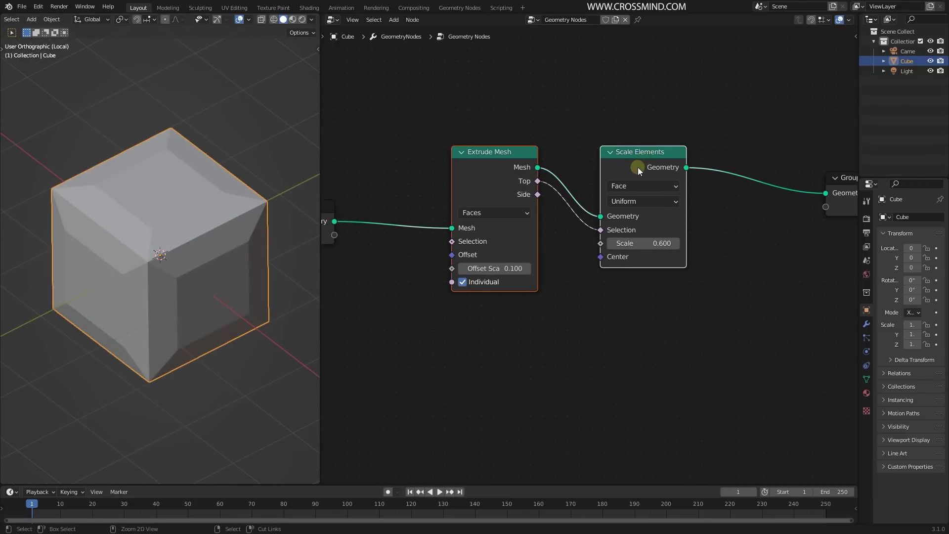
{"action": "key", "text": "ctrl+g"}
{"action": "middle_click_drag", "start_coordinate": [605, 171], "coordinate": [558, 92]}
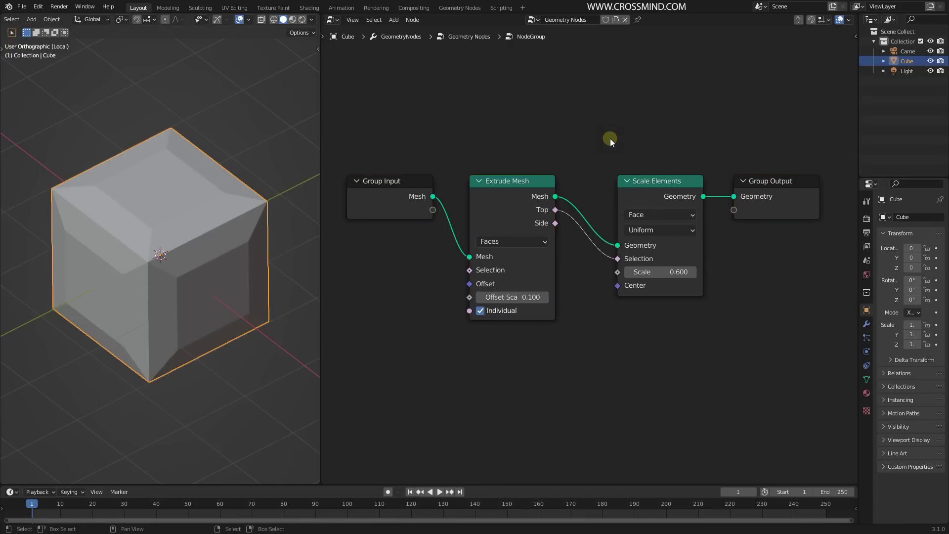
{"action": "key", "text": "Tab"}
{"action": "middle_click_drag", "start_coordinate": [621, 292], "coordinate": [709, 288]}
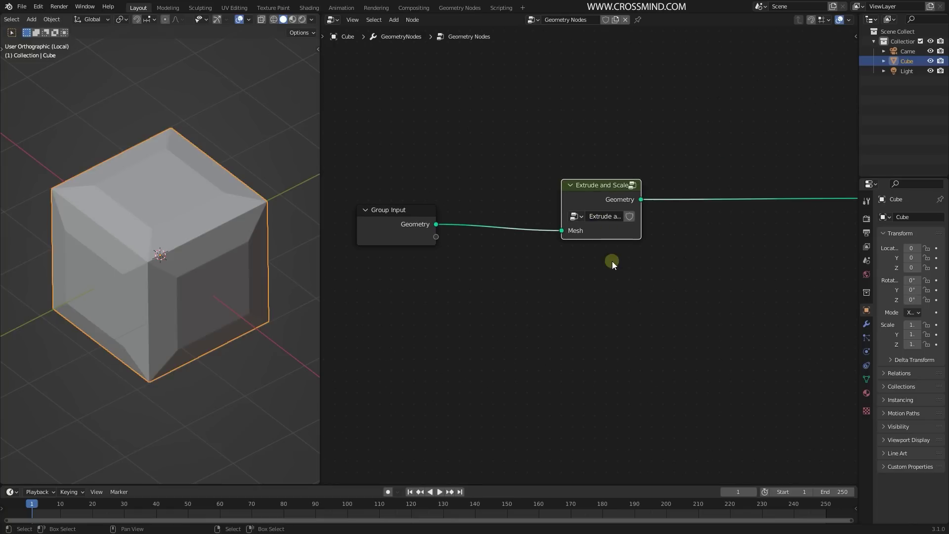
Duplicate the Extrude and Scale group node three times, inserting each copy into the chain before Group Output.
{"action": "scroll", "coordinate": [582, 118], "scroll_direction": "up", "scroll_amount": 1}
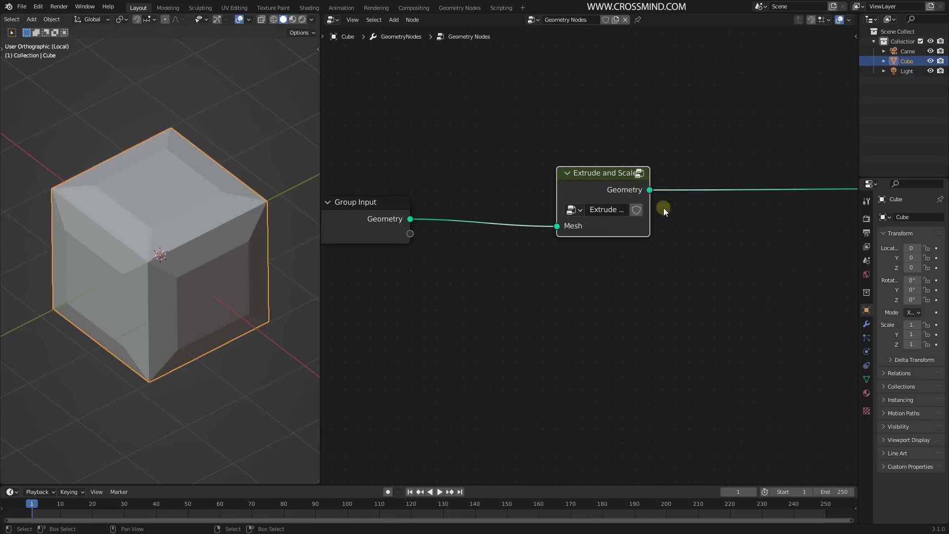
{"action": "scroll", "coordinate": [616, 232], "scroll_direction": "down", "scroll_amount": 2}
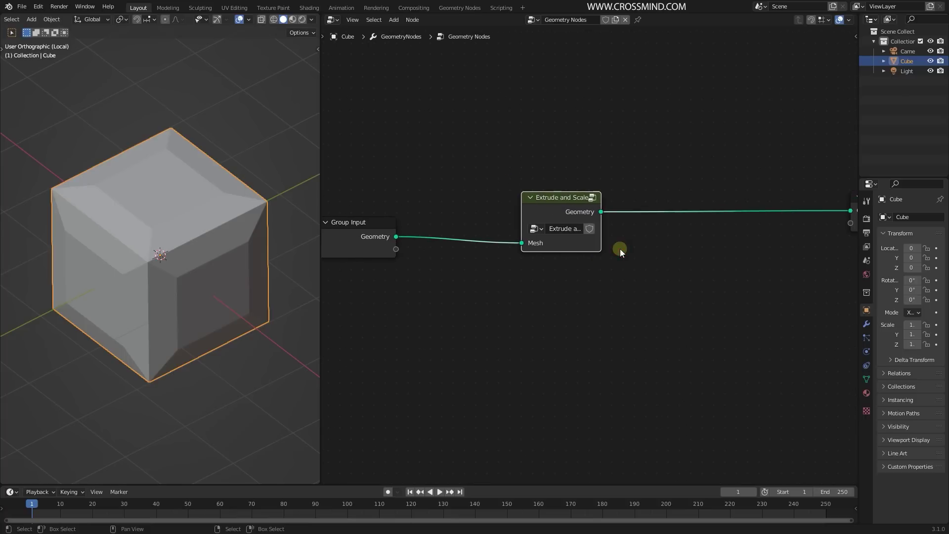
{"action": "middle_click_drag", "start_coordinate": [625, 253], "coordinate": [613, 253]}
{"action": "key", "text": "shift+d"}
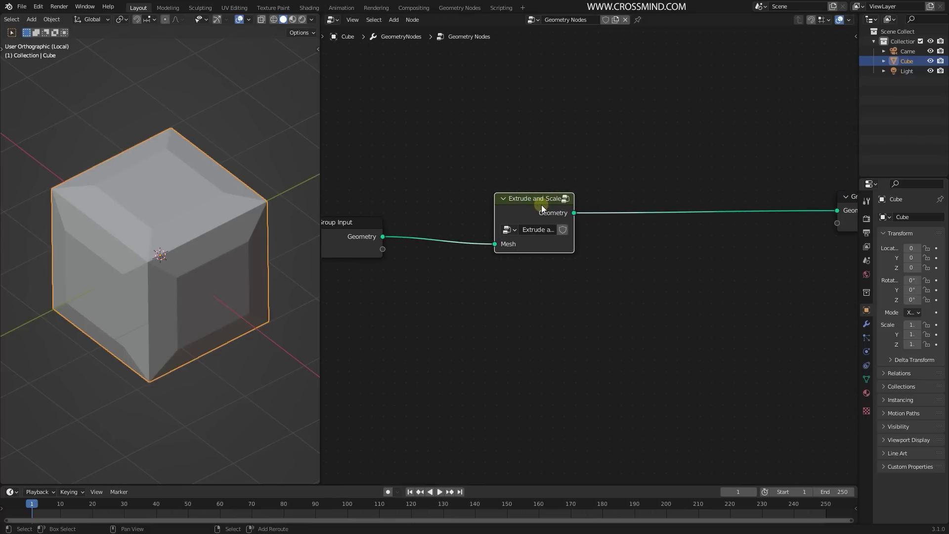
{"action": "left_click", "coordinate": [639, 202]}
{"action": "middle_click_drag", "start_coordinate": [562, 257], "coordinate": [437, 268]}
{"action": "key", "text": "shift+d"}
{"action": "left_click", "coordinate": [638, 213]}
{"action": "scroll", "coordinate": [638, 213], "scroll_direction": "right", "scroll_amount": 3, "text": "ctrl"}
{"action": "key", "text": "shift+d"}
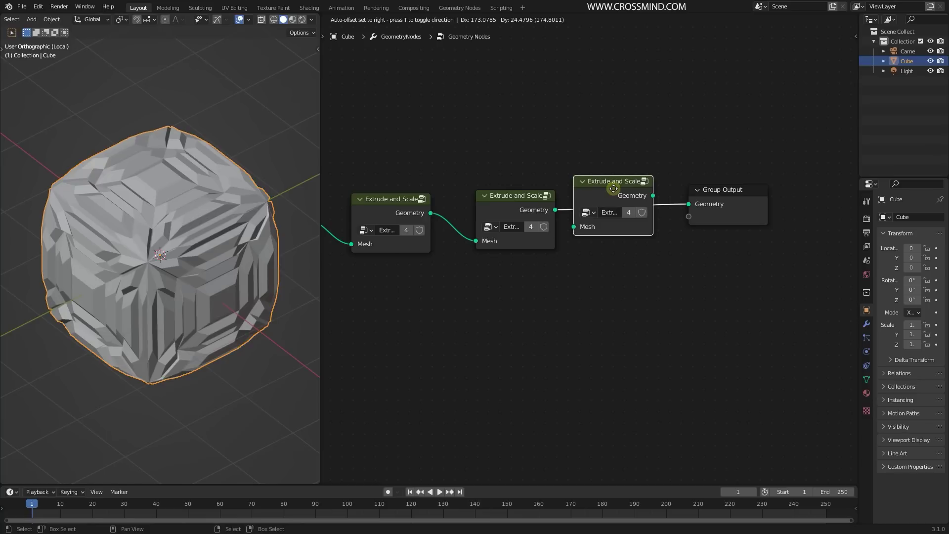
{"action": "left_click", "coordinate": [616, 193]}
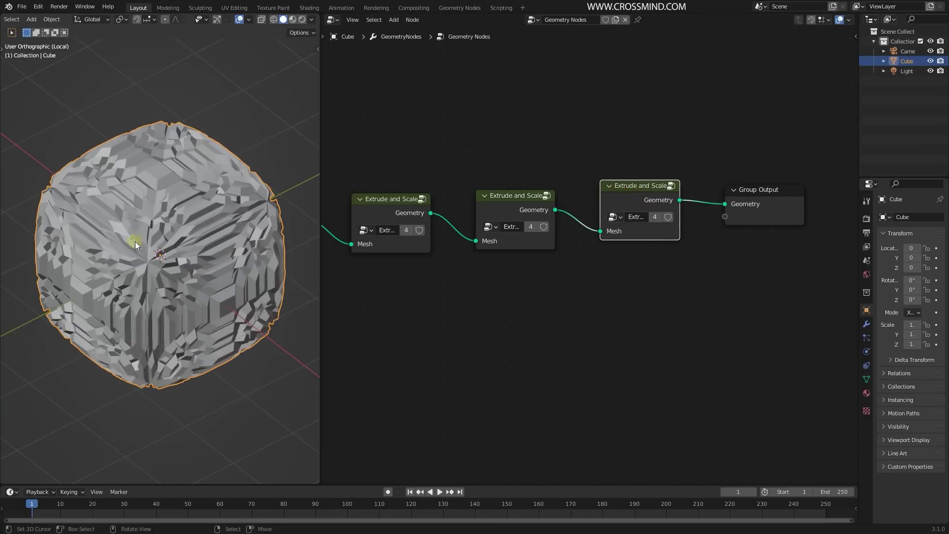
Move the Group Output node farther from the chain and insert a fifth Extrude and Scale copy before it.
{"action": "middle_click_drag", "start_coordinate": [136, 242], "coordinate": [181, 207]}
{"action": "scroll", "coordinate": [476, 248], "scroll_direction": "down", "scroll_amount": 4}
{"action": "middle_click_drag", "start_coordinate": [145, 267], "coordinate": [117, 275]}
{"action": "scroll", "coordinate": [697, 264], "scroll_direction": "up", "scroll_amount": 2}
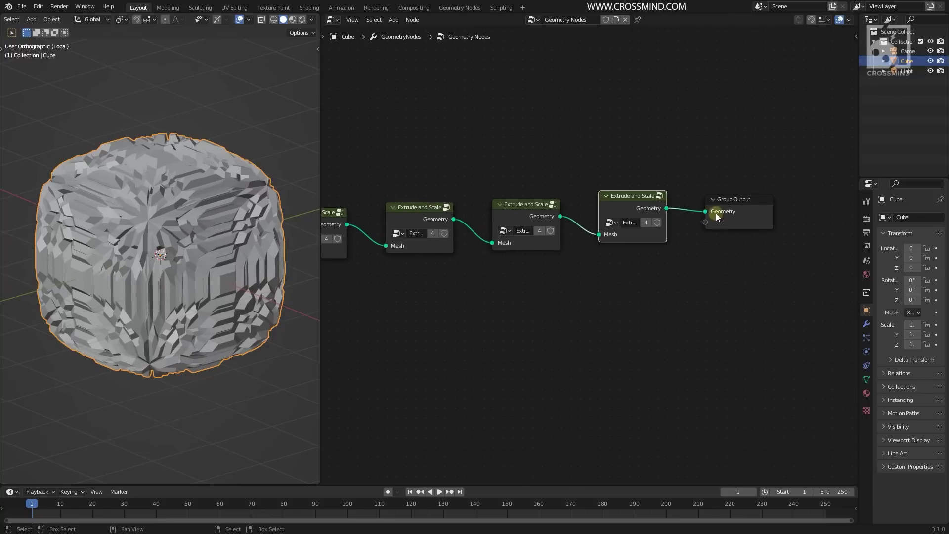
{"action": "left_click_drag", "start_coordinate": [715, 212], "coordinate": [777, 211]}
{"action": "scroll", "coordinate": [643, 247], "scroll_direction": "up", "scroll_amount": 3}
{"action": "middle_click_drag", "start_coordinate": [628, 258], "coordinate": [572, 291]}
{"action": "scroll", "coordinate": [572, 291], "scroll_direction": "up", "scroll_amount": 1}
{"action": "left_click", "coordinate": [604, 214]}
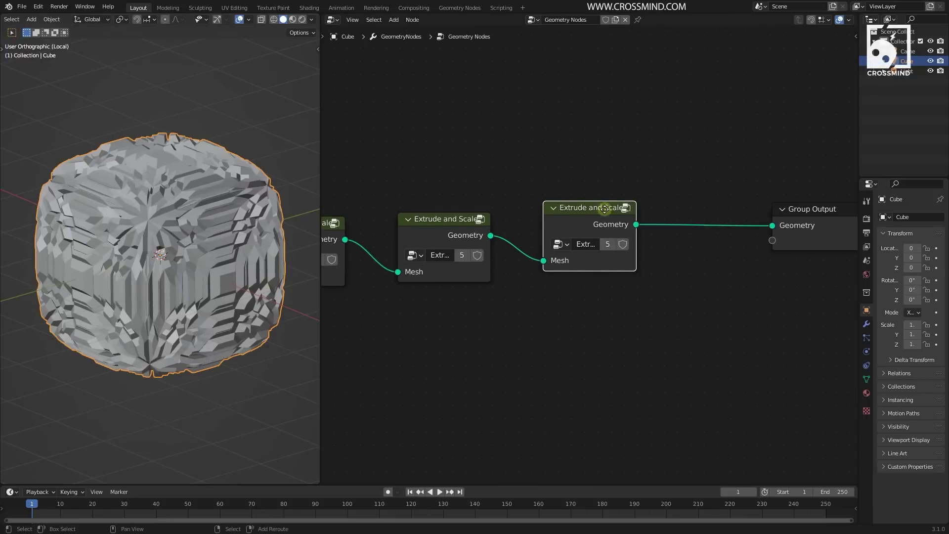
{"action": "key", "text": "shift+d"}
{"action": "left_click", "coordinate": [729, 205]}
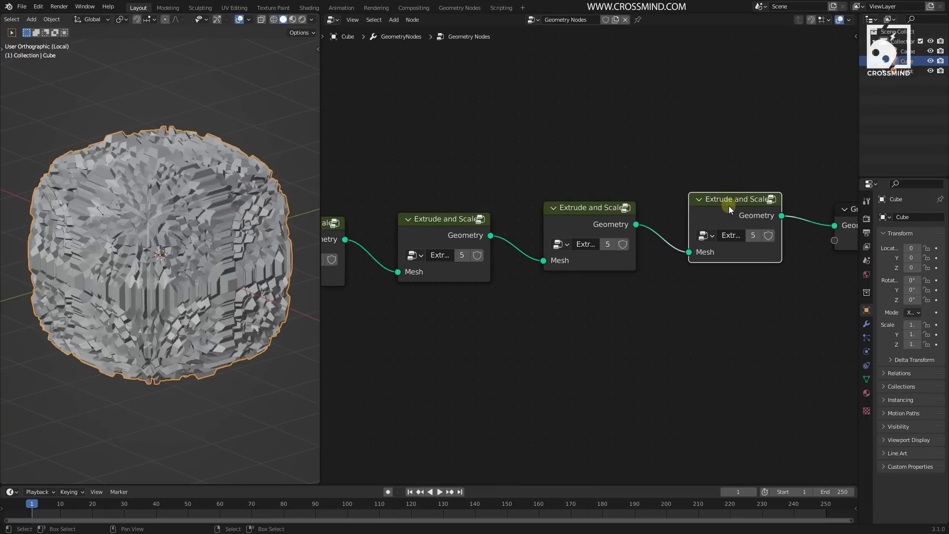
Open the first Extrude and Scale group in the chain to access its Extrude Mesh and Scale Elements nodes.
{"action": "middle_click_drag", "start_coordinate": [195, 309], "coordinate": [267, 262]}
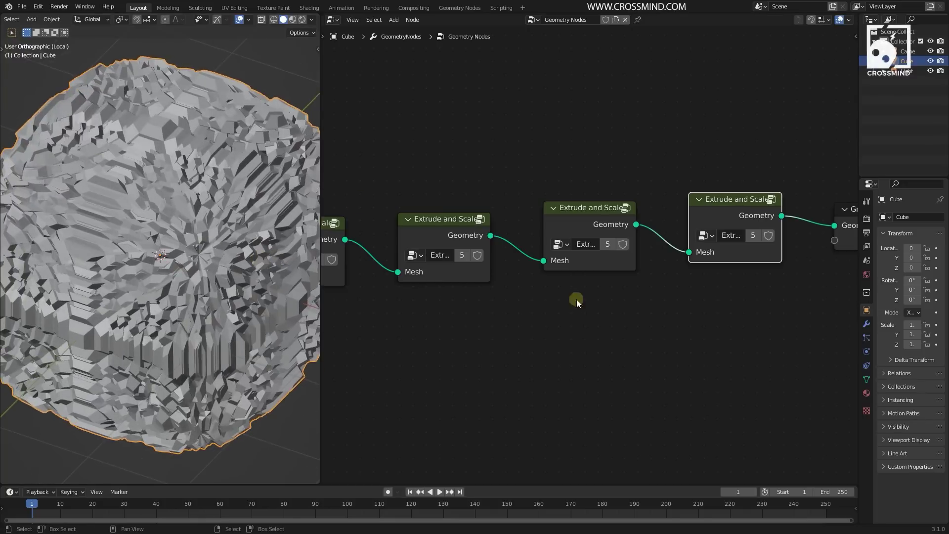
{"action": "left_click", "coordinate": [588, 206]}
{"action": "key", "text": "Tab"}
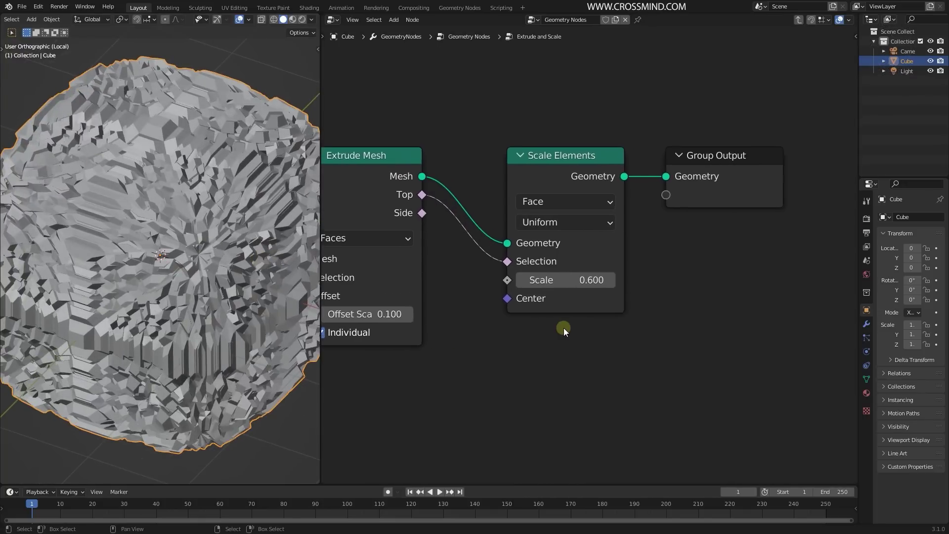
{"action": "key", "text": "Tab"}
{"action": "scroll", "coordinate": [534, 282], "scroll_direction": "down", "scroll_amount": 2}
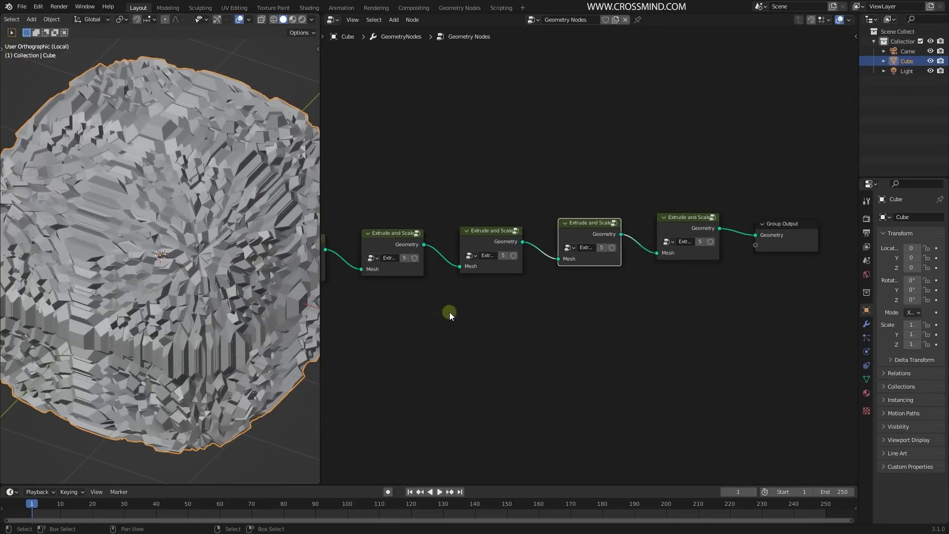
{"action": "scroll", "coordinate": [464, 246], "scroll_direction": "down", "scroll_amount": 1}
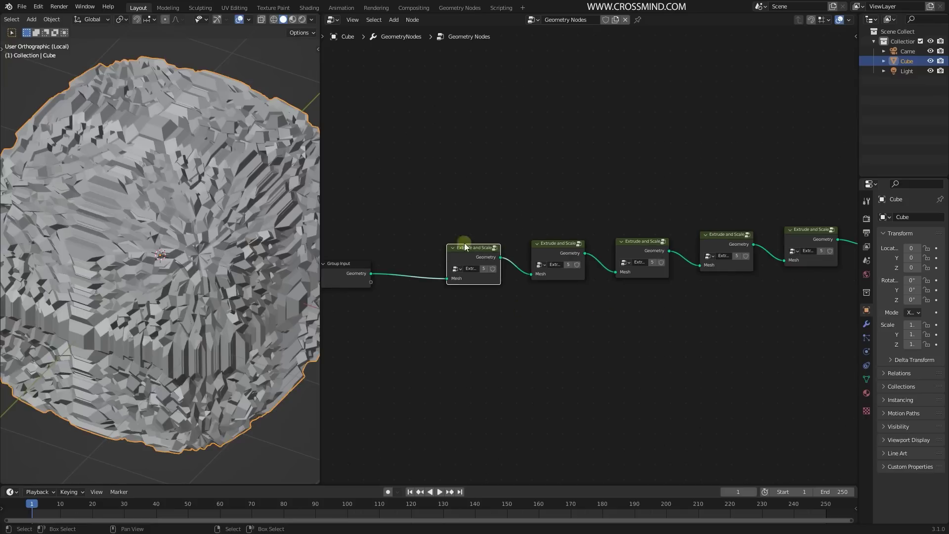
{"action": "scroll", "coordinate": [411, 291], "scroll_direction": "up", "scroll_amount": 3}
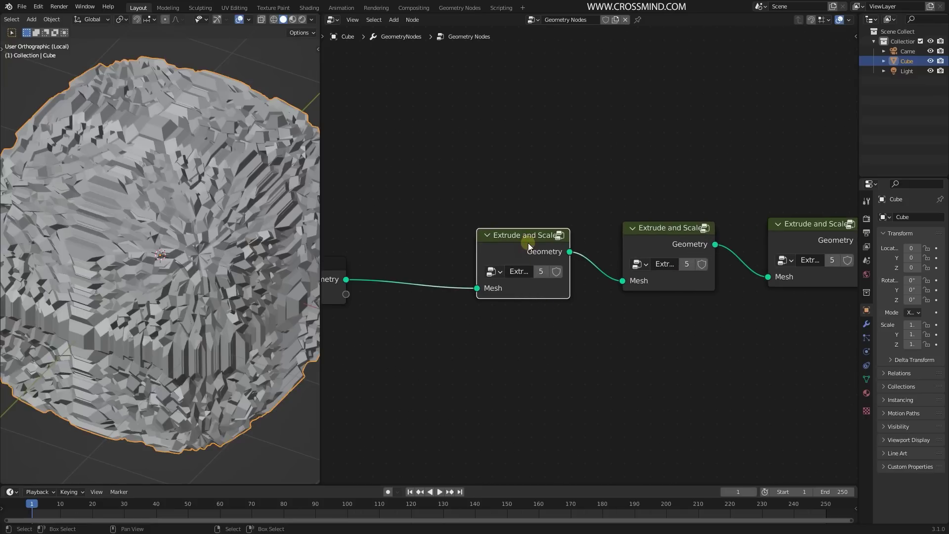
{"action": "left_click", "coordinate": [558, 323]}
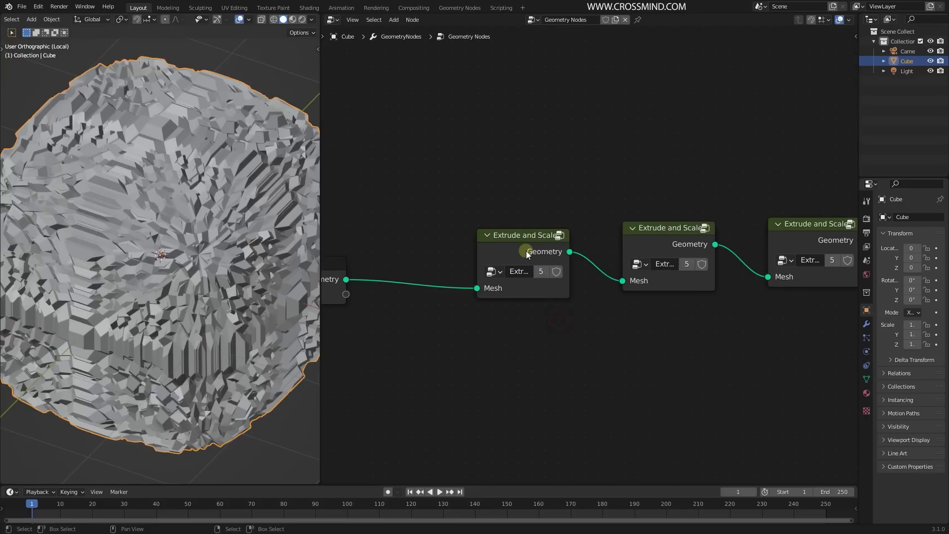
{"action": "left_click", "coordinate": [560, 236]}
{"action": "scroll", "coordinate": [681, 313], "scroll_direction": "up", "scroll_amount": 3}
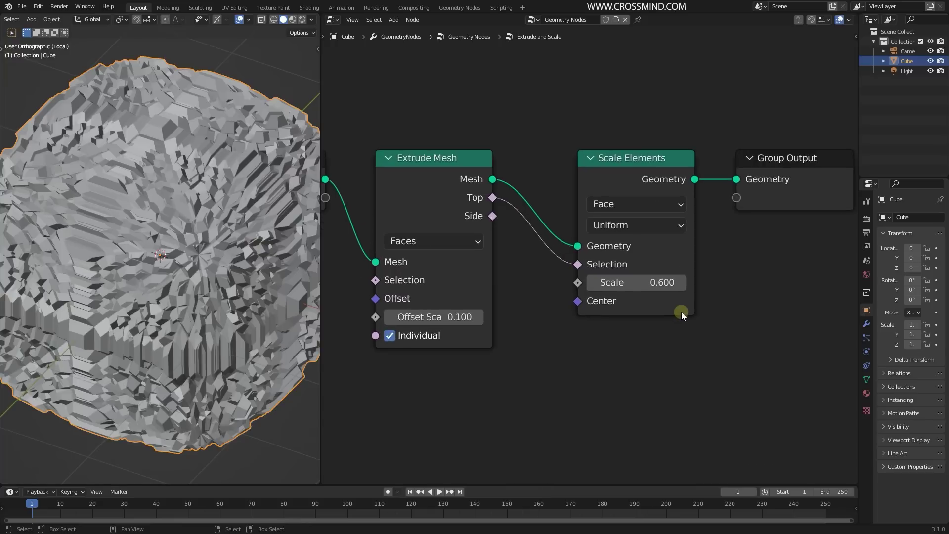
{"action": "middle_click_drag", "start_coordinate": [668, 288], "coordinate": [695, 285]}
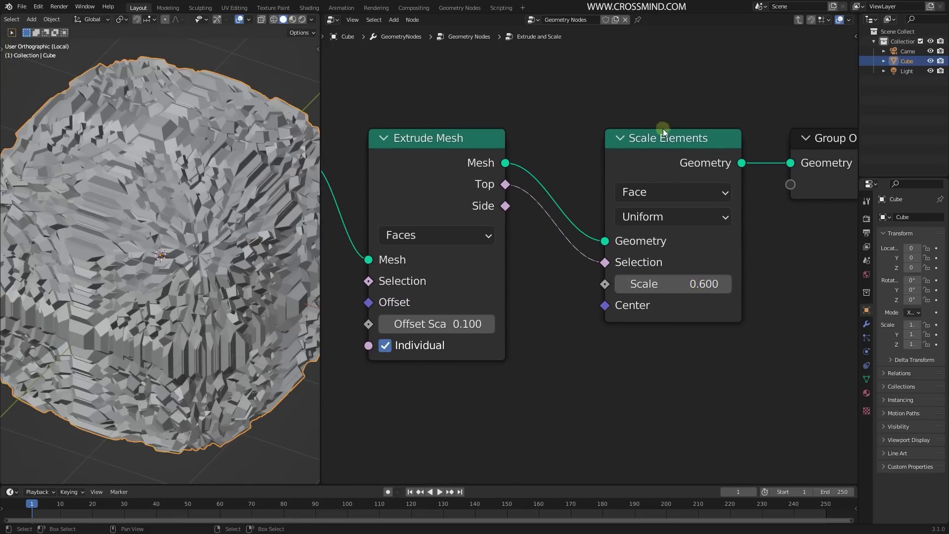
Lower the Scale of the Scale Elements node inside the group to 0.140.
{"action": "left_click_drag", "start_coordinate": [591, 95], "coordinate": [778, 412]}
{"action": "scroll", "coordinate": [695, 338], "scroll_direction": "down", "scroll_amount": 1}
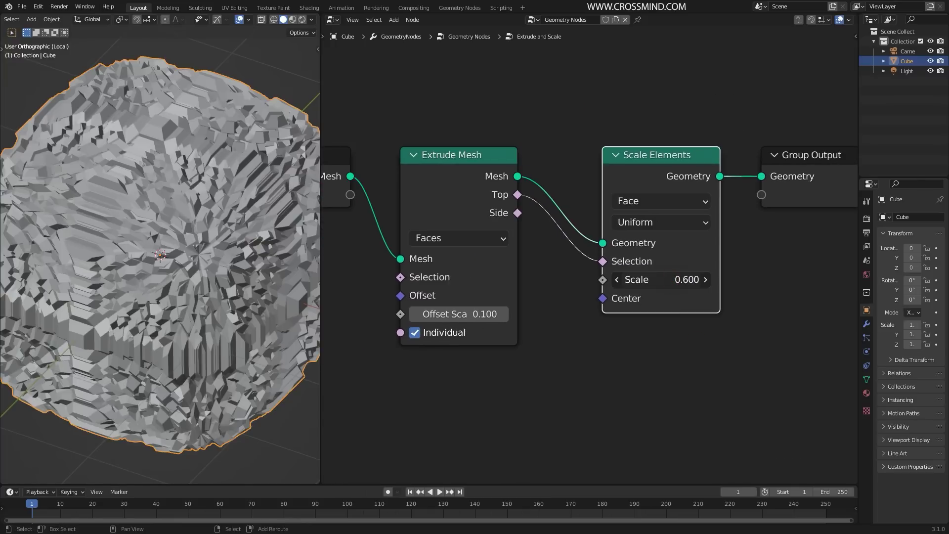
{"action": "left_click_drag", "start_coordinate": [660, 279], "coordinate": [638, 279]}
{"action": "middle_click_drag", "start_coordinate": [189, 284], "coordinate": [180, 279]}
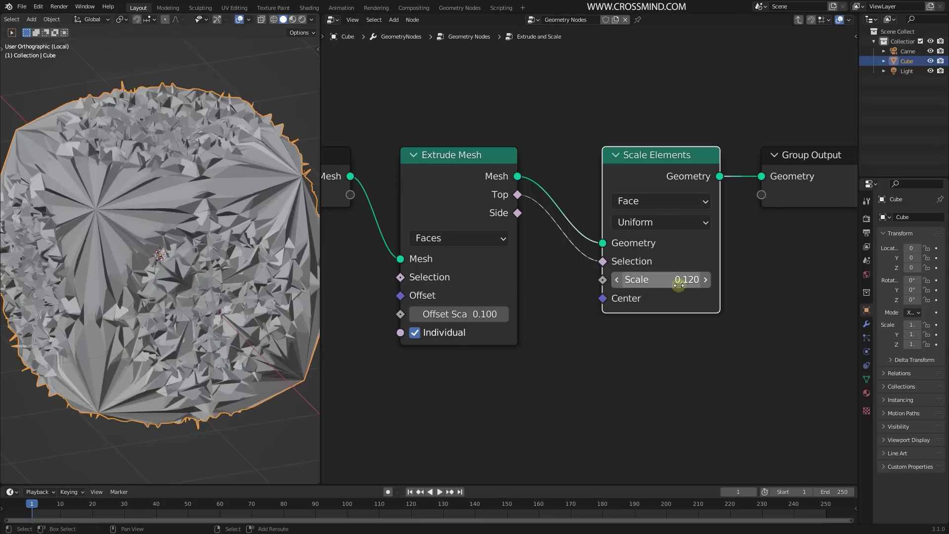
{"action": "mouse_move", "coordinate": [678, 279]}
{"action": "left_mouse_down"}
{"action": "mouse_move", "coordinate": [710, 279]}
{"action": "mouse_move", "coordinate": [679, 280]}
{"action": "left_mouse_up"}
Set the Offset Scale of the Extrude Mesh node inside the group to 0.010.
{"action": "middle_click_drag", "start_coordinate": [573, 338], "coordinate": [670, 332]}
{"action": "left_click_drag", "start_coordinate": [556, 308], "coordinate": [556, 308]}
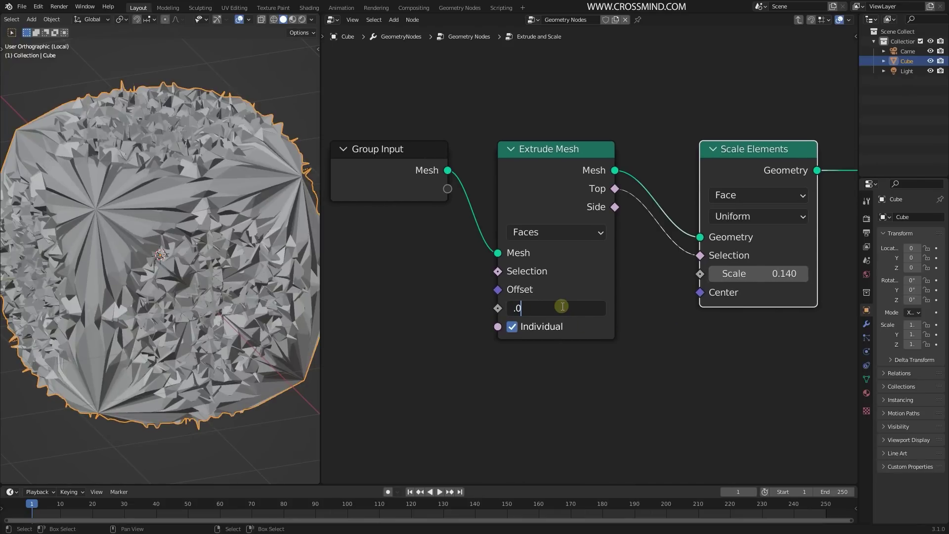
{"action": "type", "text": "1"}
{"action": "key", "text": "Return"}
{"action": "scroll", "coordinate": [223, 292], "scroll_direction": "up", "scroll_amount": 5}
{"action": "middle_click_drag", "start_coordinate": [224, 293], "coordinate": [215, 248]}
{"action": "scroll", "coordinate": [707, 334], "scroll_direction": "up", "scroll_amount": 1}
Raise the Scale of the Scale Elements node inside the group to 0.410.
{"action": "middle_click_drag", "start_coordinate": [707, 334], "coordinate": [553, 328]}
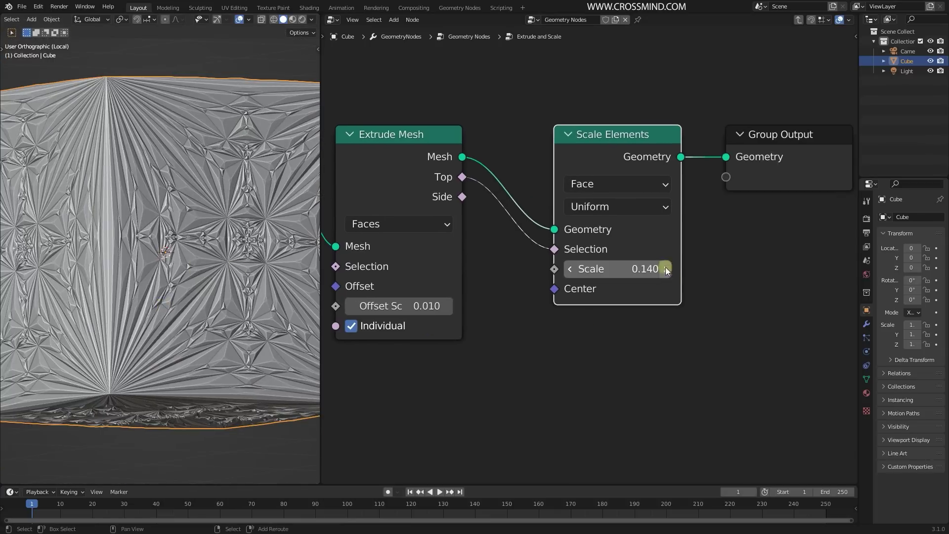
{"action": "left_click_drag", "start_coordinate": [665, 269], "coordinate": [631, 269]}
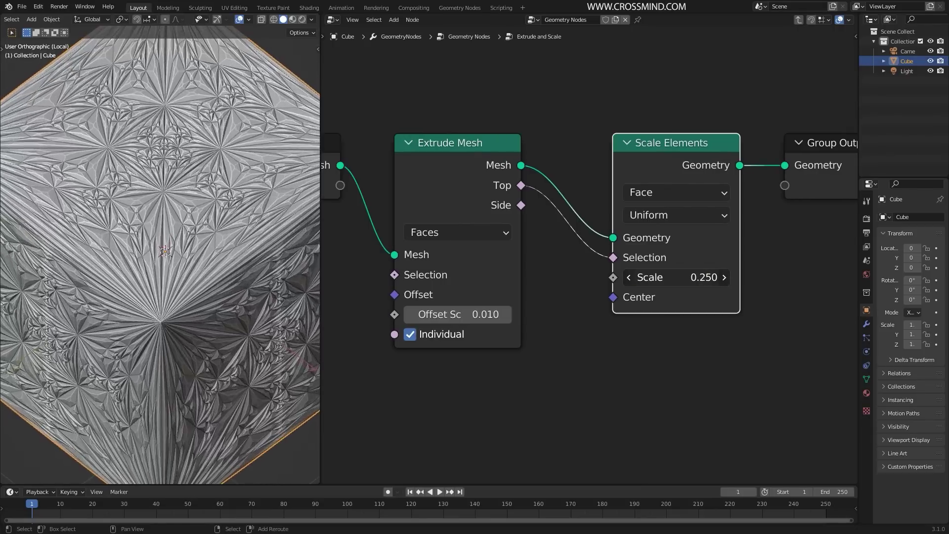
{"action": "mouse_move", "coordinate": [678, 277]}
{"action": "left_mouse_down"}
{"action": "mouse_move", "coordinate": [722, 277]}
{"action": "mouse_move", "coordinate": [685, 277]}
{"action": "left_mouse_up"}
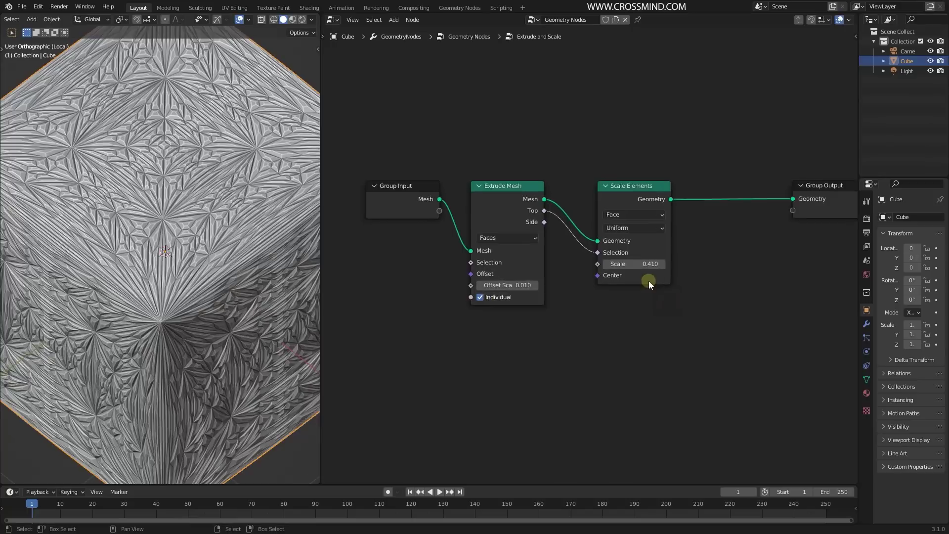
{"action": "scroll", "coordinate": [703, 227], "scroll_direction": "up", "scroll_amount": 1}
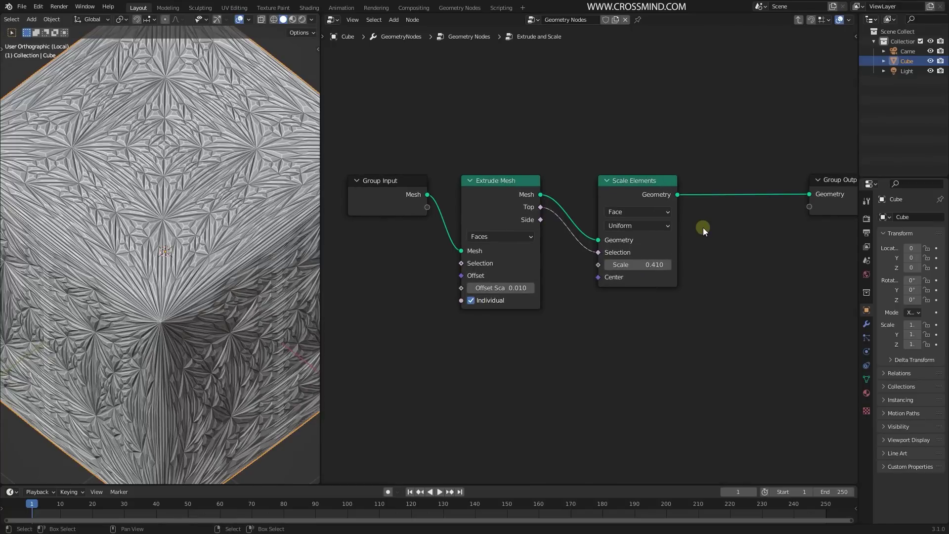
Leave the group and remove the last Extrude and Scale node from the chain while keeping the connection to Group Output.
{"action": "key", "text": "Tab"}
{"action": "scroll", "coordinate": [544, 282], "scroll_direction": "down", "scroll_amount": 4}
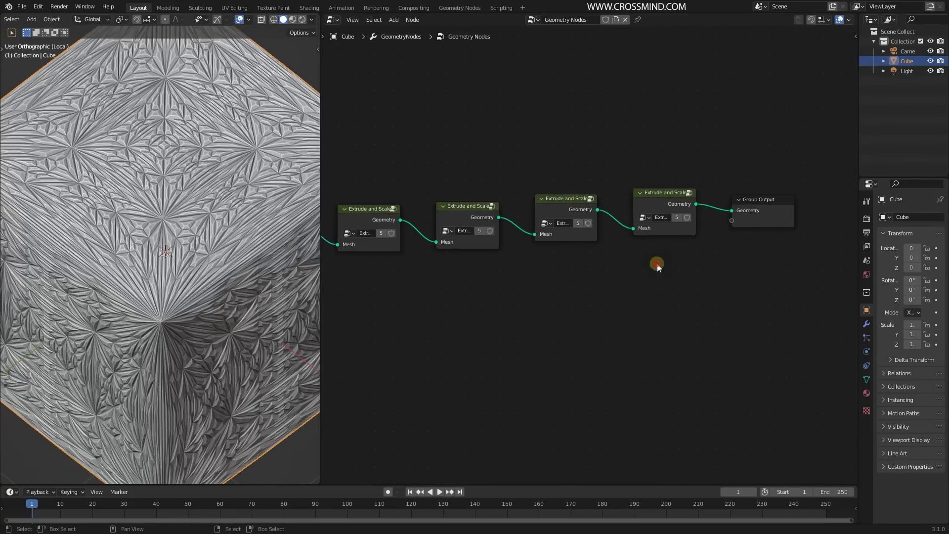
{"action": "left_click", "coordinate": [657, 198]}
{"action": "key", "text": "ctrl+x"}
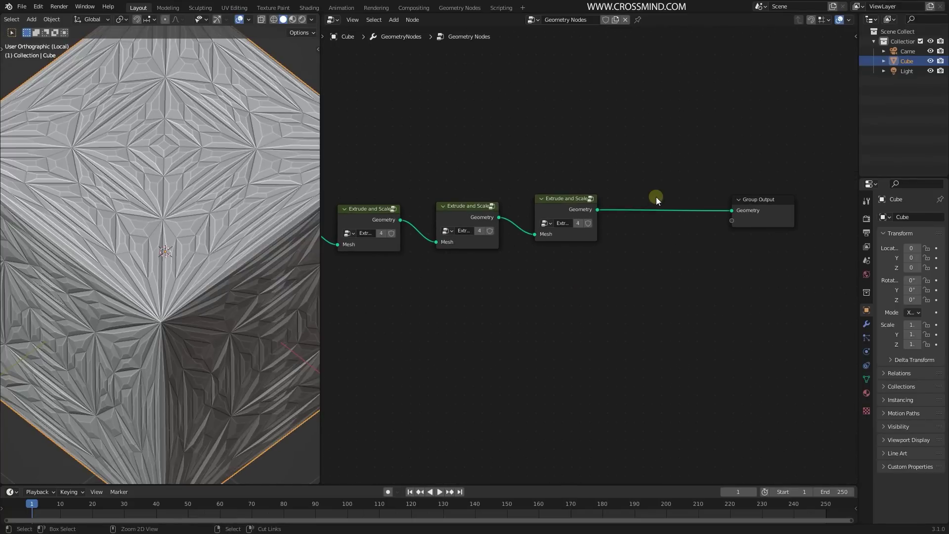
{"action": "scroll", "coordinate": [610, 254], "scroll_direction": "up", "scroll_amount": 4, "text": "ctrl"}
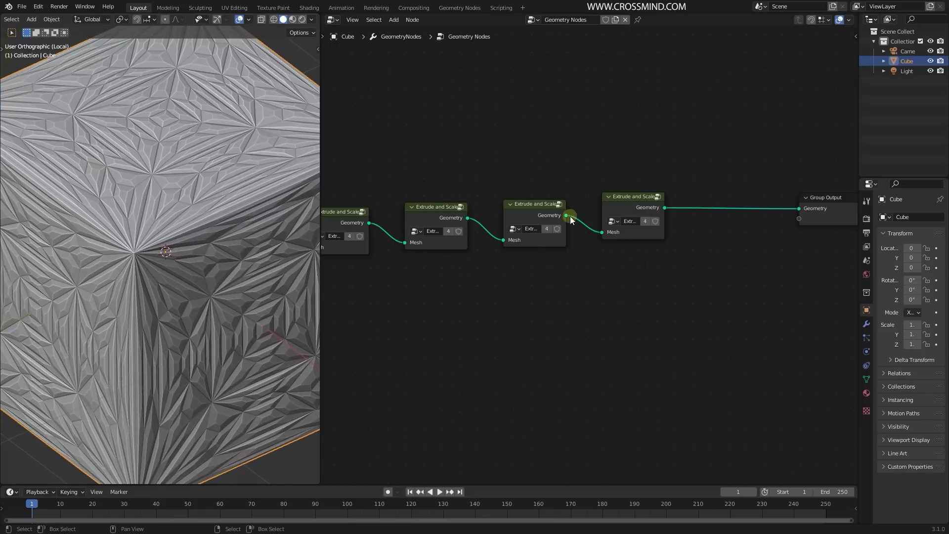
Open the Extrude and Scale group and insert a duplicate of its Extrude Mesh node between Scale Elements and Group Output.
{"action": "scroll", "coordinate": [570, 215], "scroll_direction": "up", "scroll_amount": 2}
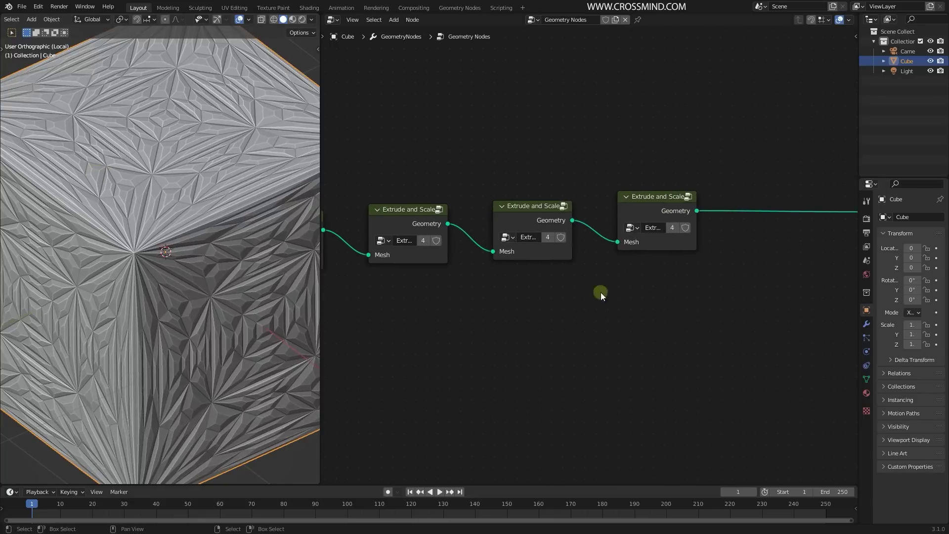
{"action": "key", "text": "Tab"}
{"action": "scroll", "coordinate": [642, 284], "scroll_direction": "down", "scroll_amount": 5, "text": "ctrl"}
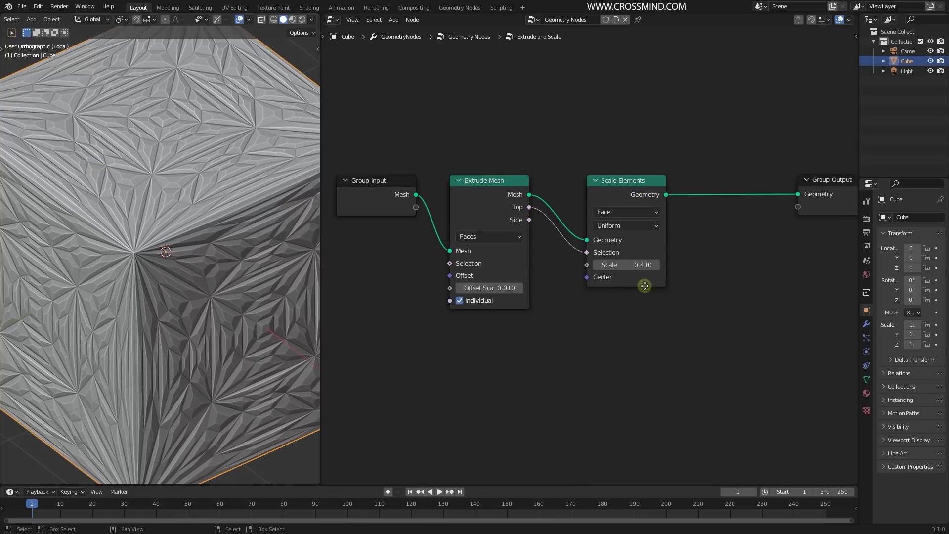
{"action": "key", "text": "shift+d"}
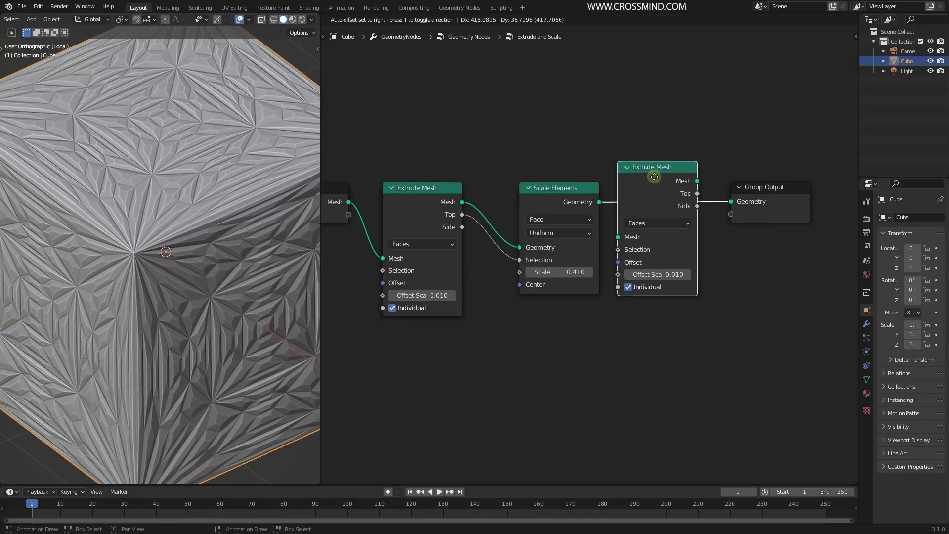
{"action": "left_click", "coordinate": [455, 353]}
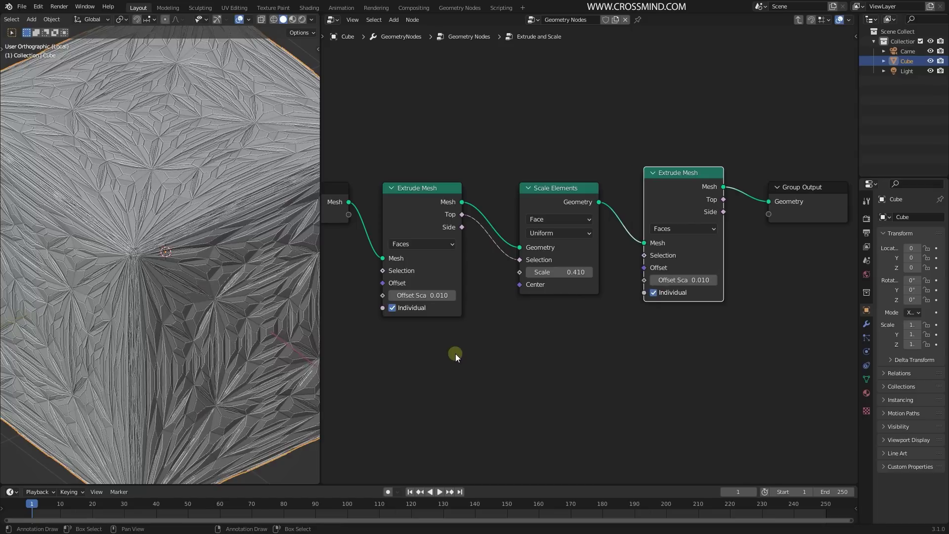
{"action": "scroll", "coordinate": [593, 369], "scroll_direction": "down", "scroll_amount": 2}
{"action": "scroll", "coordinate": [578, 353], "scroll_direction": "down", "scroll_amount": 3, "text": "ctrl"}
{"action": "scroll", "coordinate": [590, 259], "scroll_direction": "up", "scroll_amount": 1}
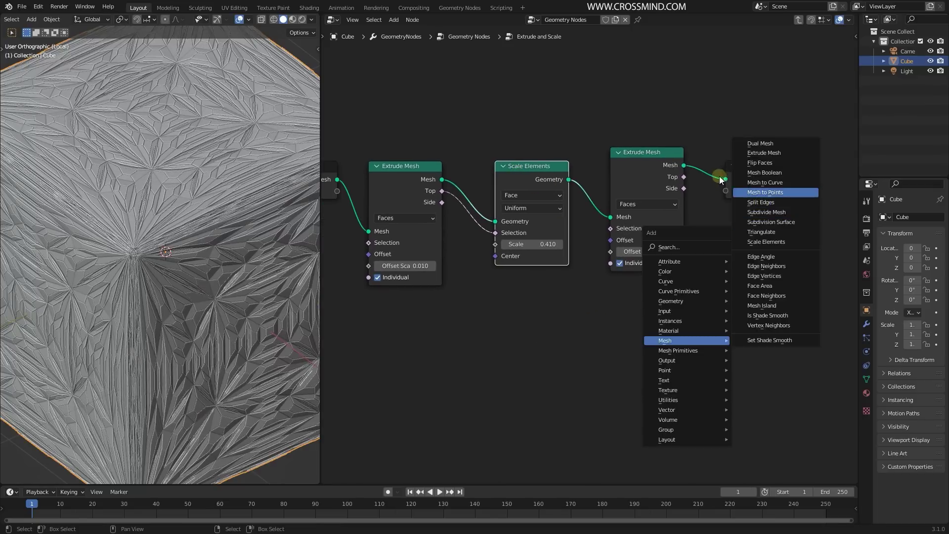
Add a Face Area node and connect its Area to the Selection of the second Extrude Mesh node.
{"action": "left_click", "coordinate": [712, 138]}
{"action": "key", "text": "shift+a"}
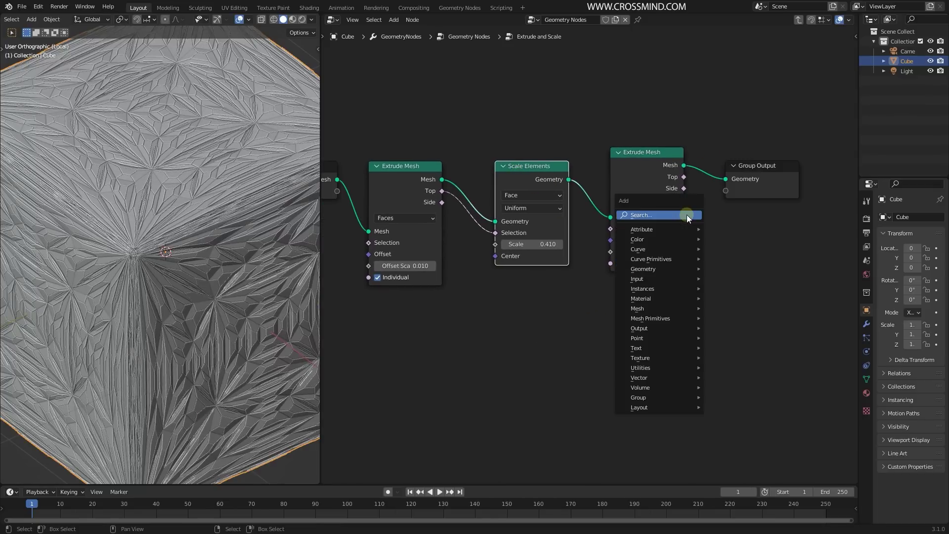
{"action": "mouse_move", "coordinate": [652, 308]}
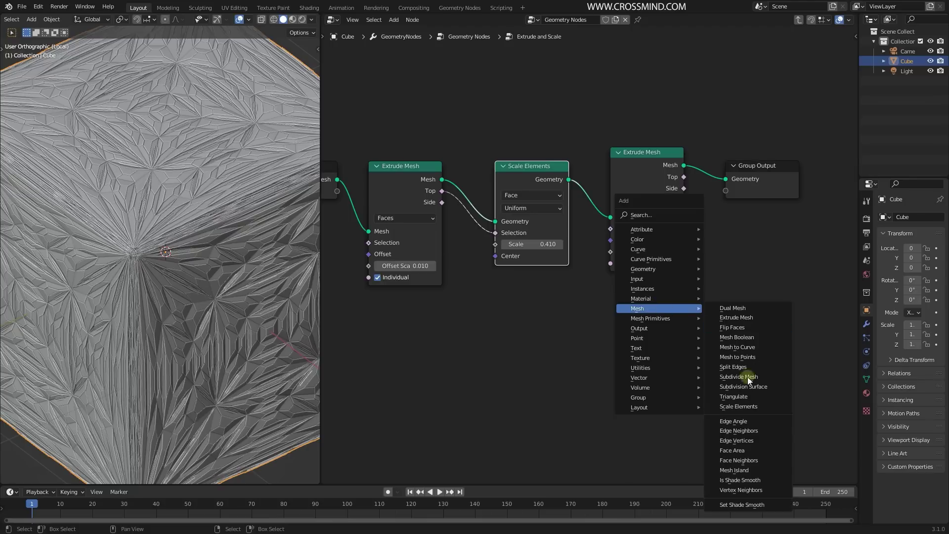
{"action": "left_click", "coordinate": [749, 450]}
{"action": "left_click", "coordinate": [449, 291]}
{"action": "left_click_drag", "start_coordinate": [566, 341], "coordinate": [611, 274]}
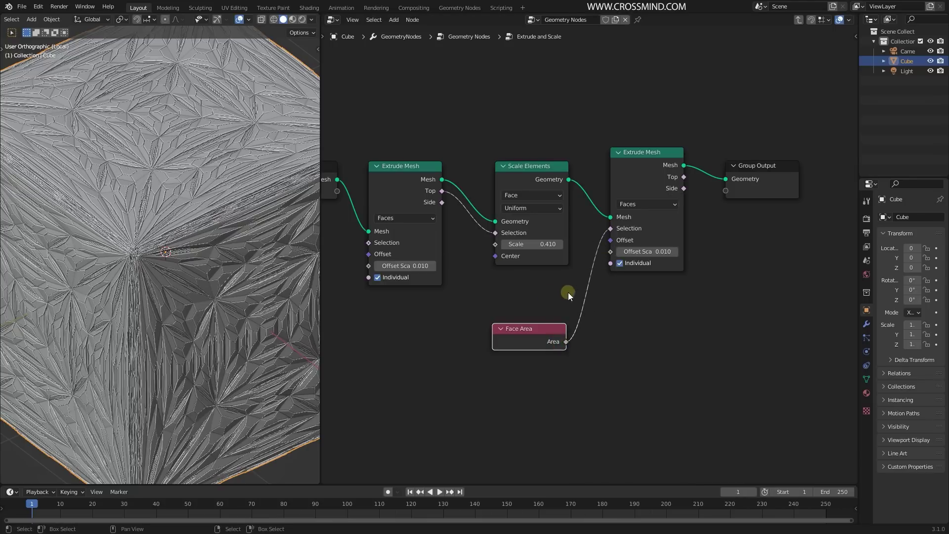
{"action": "scroll", "coordinate": [589, 325], "scroll_direction": "up", "scroll_amount": 2}
{"action": "middle_click_drag", "start_coordinate": [194, 301], "coordinate": [229, 295]}
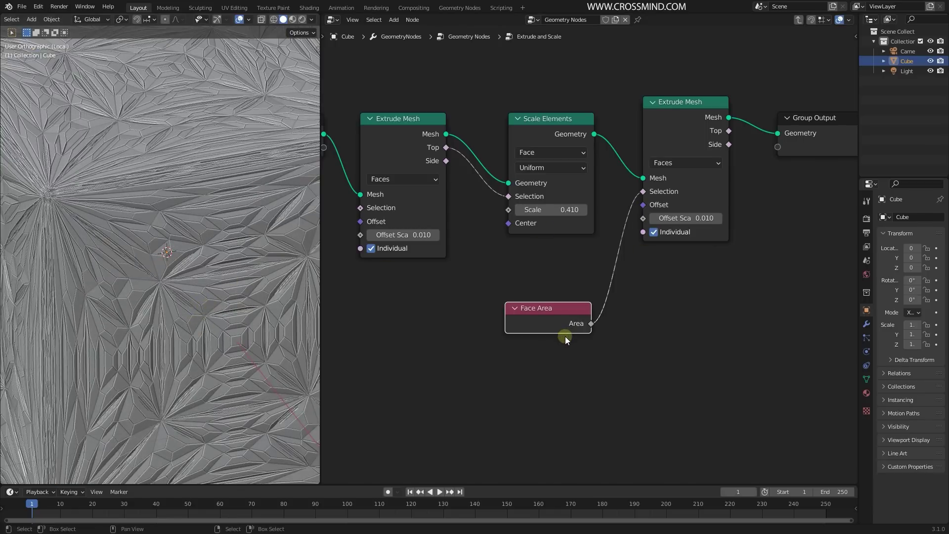
Insert a Compare node set to Greater Than between Face Area and the second Extrude Mesh's Selection.
{"action": "key", "text": "shift+a"}
{"action": "left_click", "coordinate": [552, 193]}
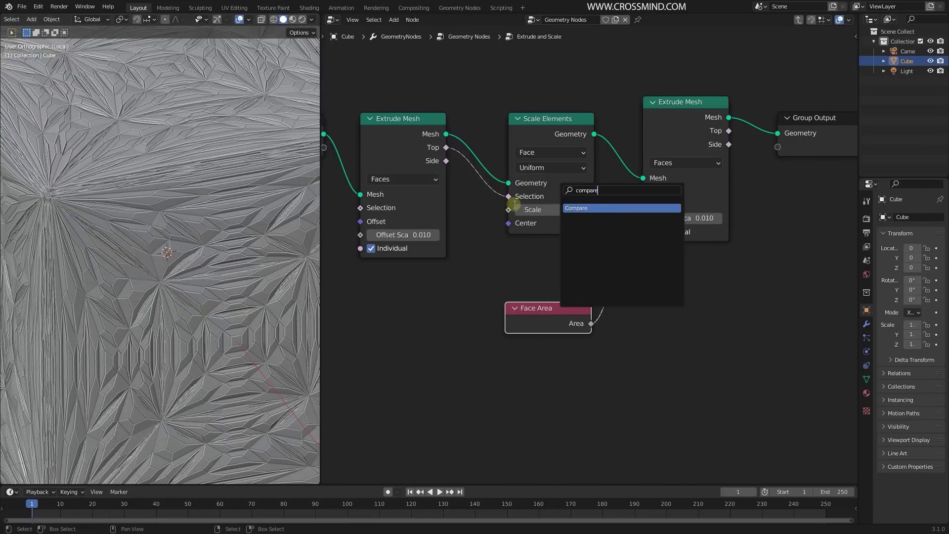
{"action": "type", "text": "compare"}
{"action": "left_click", "coordinate": [567, 208]}
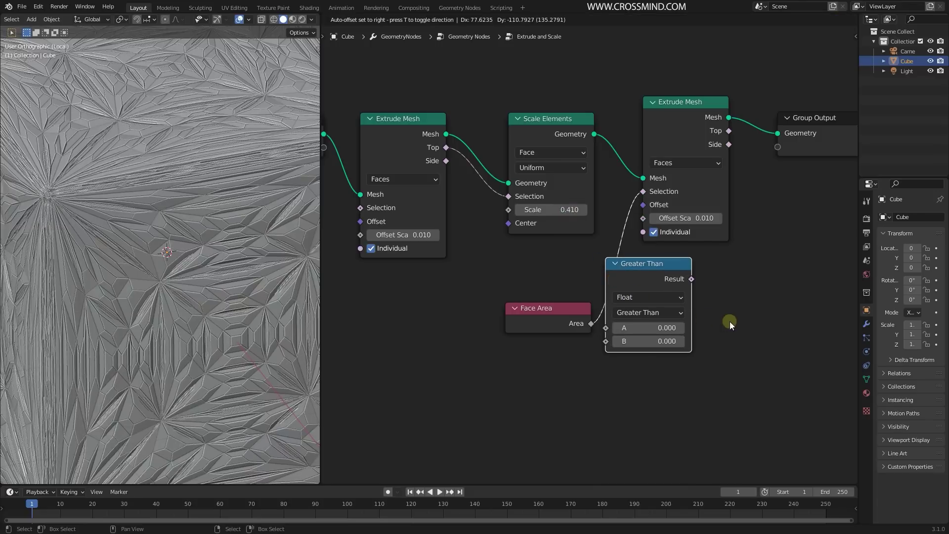
{"action": "left_click", "coordinate": [764, 321]}
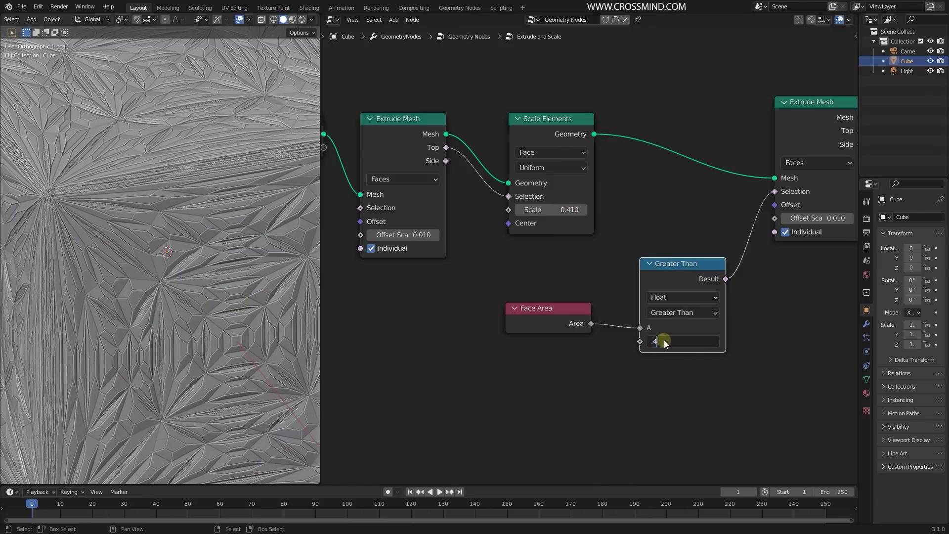
Set the B threshold of the Greater Than node to 0.4 and inspect the cube's surface.
{"action": "left_click", "coordinate": [663, 340]}
{"action": "type", "text": ".4"}
{"action": "key", "text": "Return"}
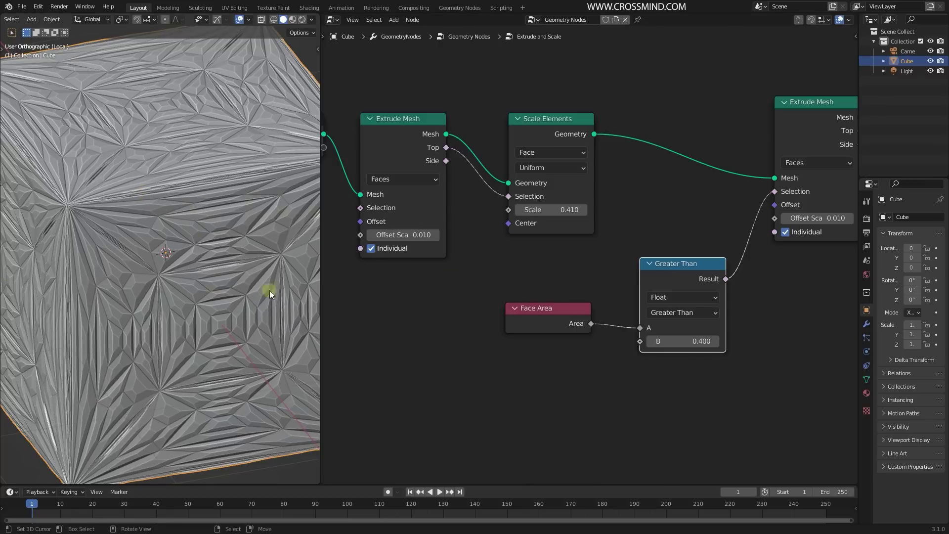
{"action": "middle_click_drag", "start_coordinate": [179, 265], "coordinate": [185, 331]}
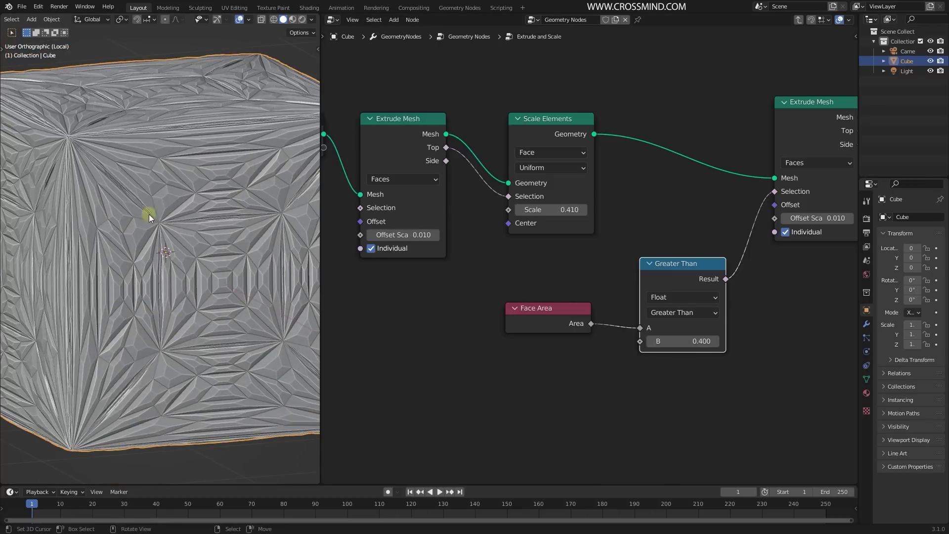
{"action": "middle_click_drag", "start_coordinate": [201, 251], "coordinate": [216, 273]}
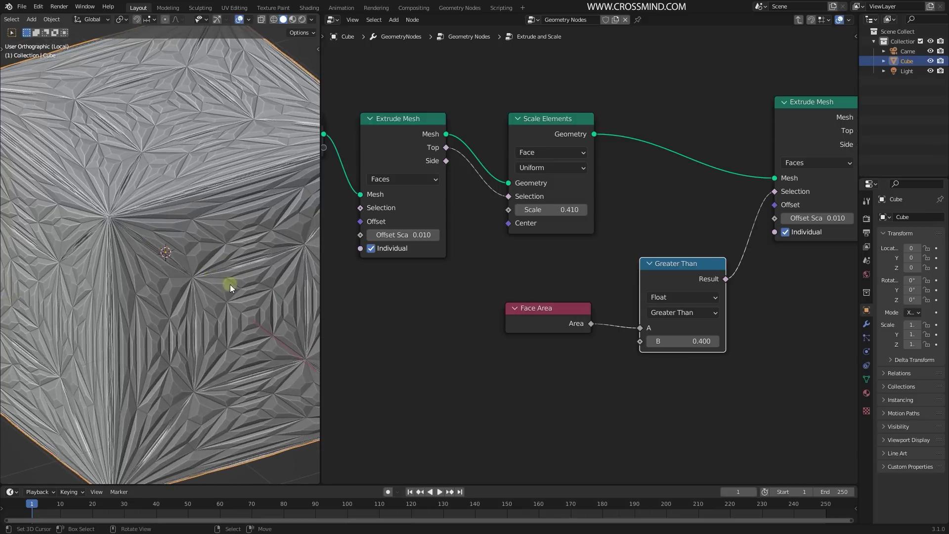
Insert a duplicate Scale Elements node after the second Extrude Mesh and connect that extrusion's Top to its Selection.
{"action": "scroll", "coordinate": [657, 247], "scroll_direction": "down", "scroll_amount": 2}
{"action": "middle_click_drag", "start_coordinate": [764, 175], "coordinate": [559, 175]}
{"action": "left_click_drag", "start_coordinate": [690, 152], "coordinate": [739, 152]}
{"action": "middle_click_drag", "start_coordinate": [394, 147], "coordinate": [410, 150]}
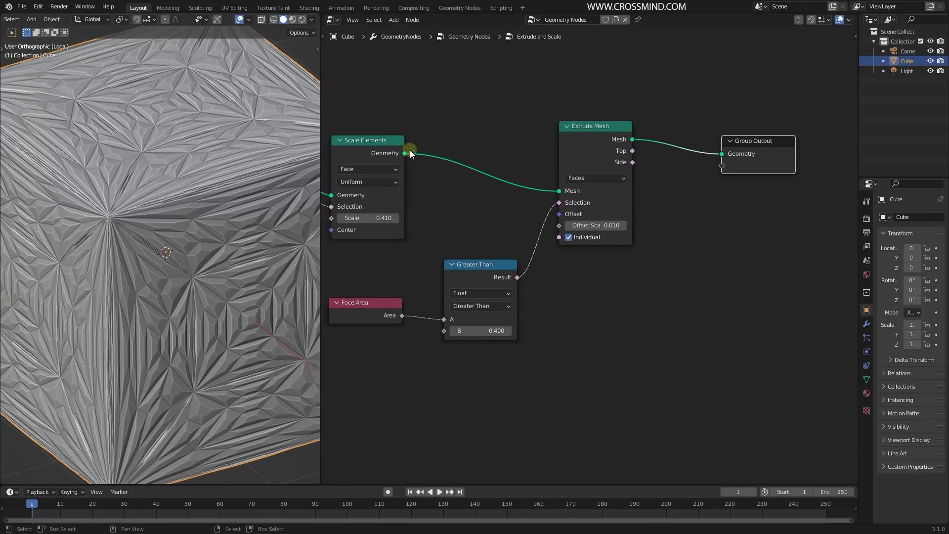
{"action": "left_click", "coordinate": [381, 143]}
{"action": "key", "text": "shift+d"}
{"action": "left_click", "coordinate": [716, 132]}
{"action": "scroll", "coordinate": [692, 227], "scroll_direction": "up", "scroll_amount": 1}
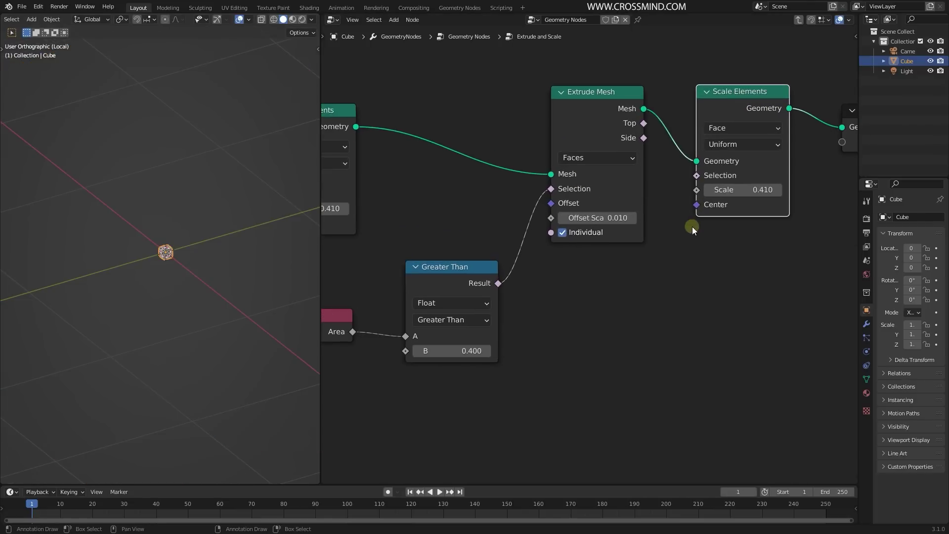
{"action": "left_click_drag", "start_coordinate": [643, 123], "coordinate": [695, 175]}
{"action": "scroll", "coordinate": [171, 325], "scroll_direction": "up", "scroll_amount": 10}
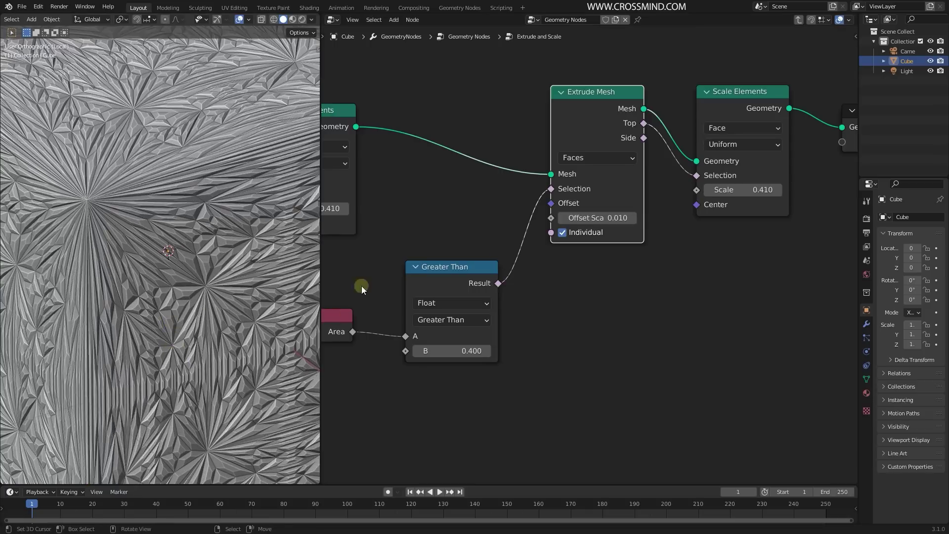
Set Greater Than's B to 0.300, disconnect its Result from the second Extrude Mesh's Selection and examine the cube.
{"action": "mouse_move", "coordinate": [562, 325]}
{"action": "right_mouse_down", "text": "ctrl"}
{"action": "mouse_move", "coordinate": [593, 317]}
{"action": "mouse_move", "coordinate": [568, 316]}
{"action": "right_mouse_up", "text": "ctrl"}
{"action": "scroll", "coordinate": [222, 297], "scroll_direction": "down", "scroll_amount": 8}
{"action": "scroll", "coordinate": [209, 289], "scroll_direction": "up", "scroll_amount": 8}
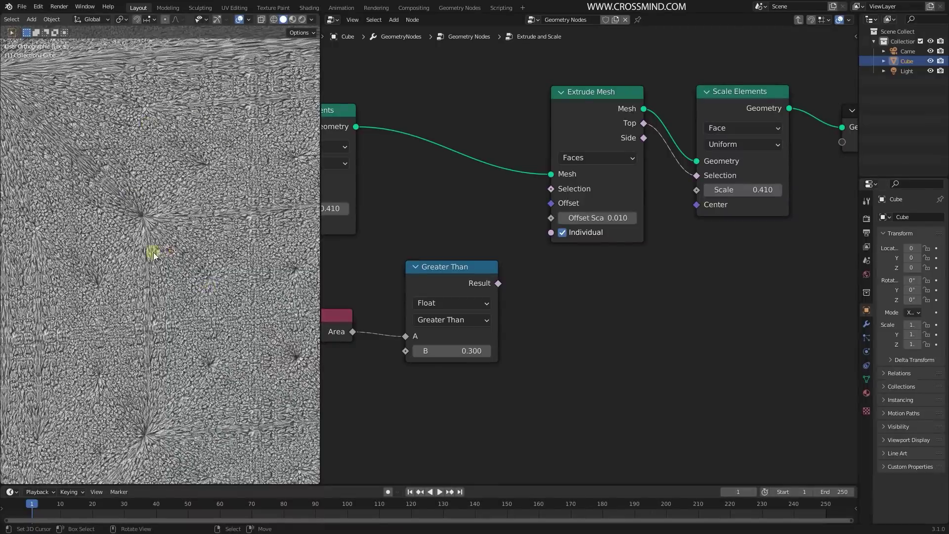
{"action": "scroll", "coordinate": [183, 247], "scroll_direction": "up", "scroll_amount": 3}
{"action": "scroll", "coordinate": [201, 239], "scroll_direction": "down", "scroll_amount": 5}
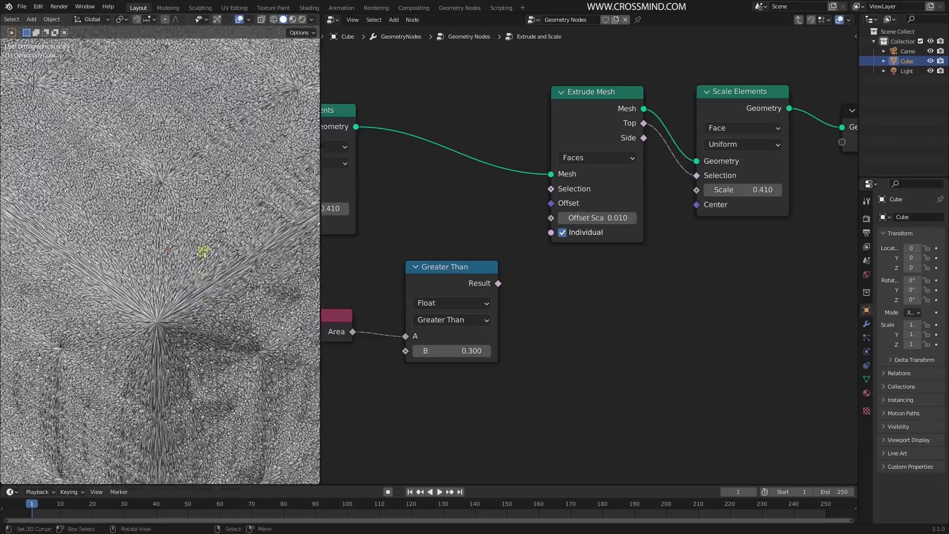
{"action": "scroll", "coordinate": [170, 319], "scroll_direction": "down", "scroll_amount": 4}
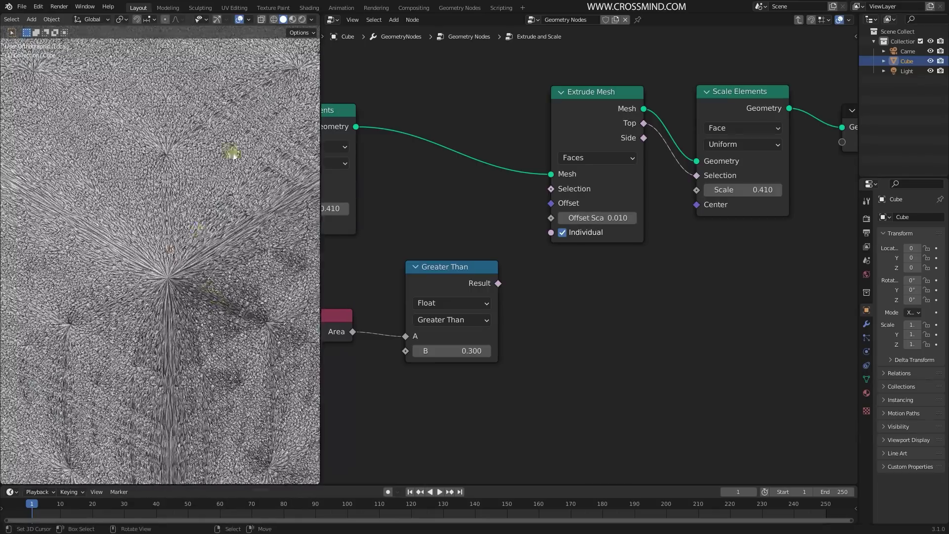
{"action": "middle_click_drag", "start_coordinate": [189, 292], "coordinate": [168, 269]}
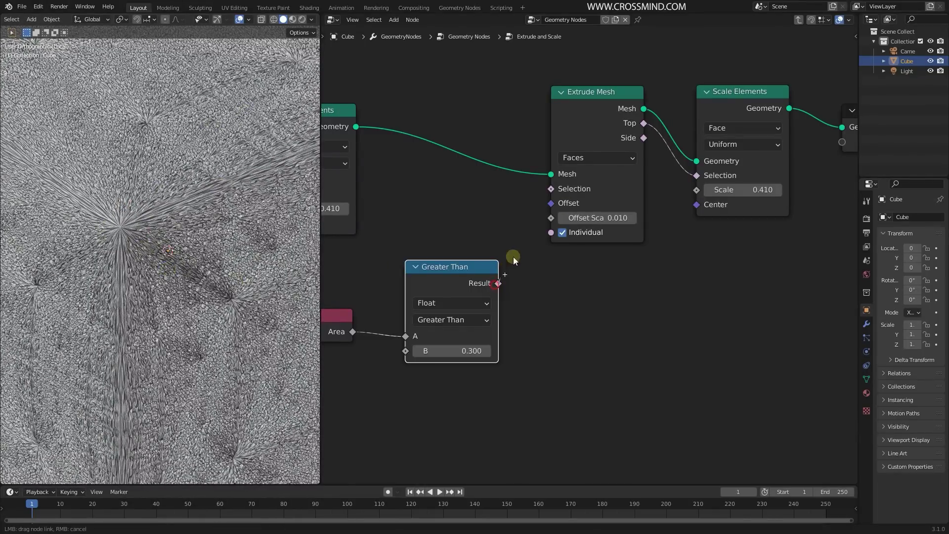
Reconnect the Greater Than Result to the second Extrude Mesh's Selection and set B to 0.400.
{"action": "left_click_drag", "start_coordinate": [548, 192], "coordinate": [549, 190]}
{"action": "middle_click_drag", "start_coordinate": [208, 291], "coordinate": [200, 276]}
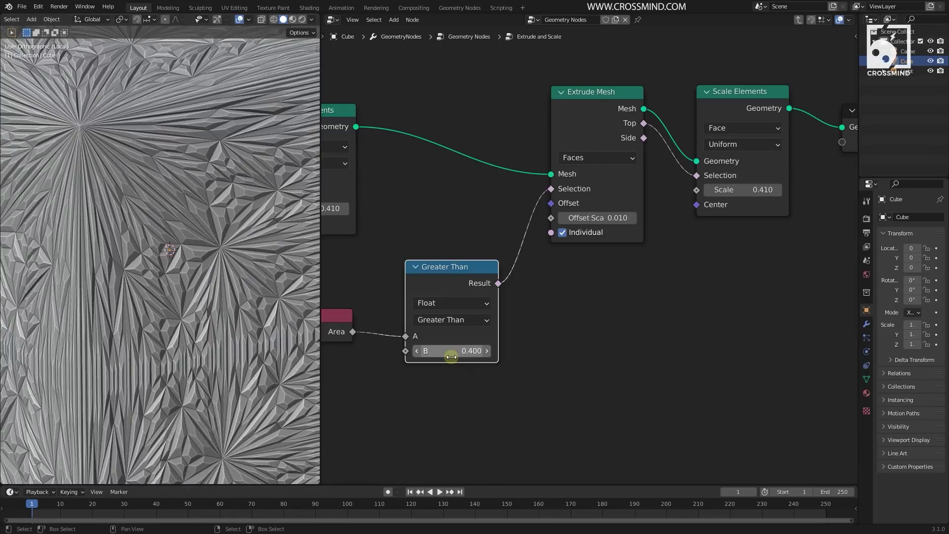
{"action": "scroll", "coordinate": [238, 304], "scroll_direction": "down", "scroll_amount": 3}
{"action": "middle_click_drag", "start_coordinate": [238, 303], "coordinate": [200, 295]}
Cut the link from Greater Than to the second Extrude Mesh again and review the first Extrude Mesh and Scale Elements pair.
{"action": "middle_click_drag", "start_coordinate": [645, 323], "coordinate": [721, 313]}
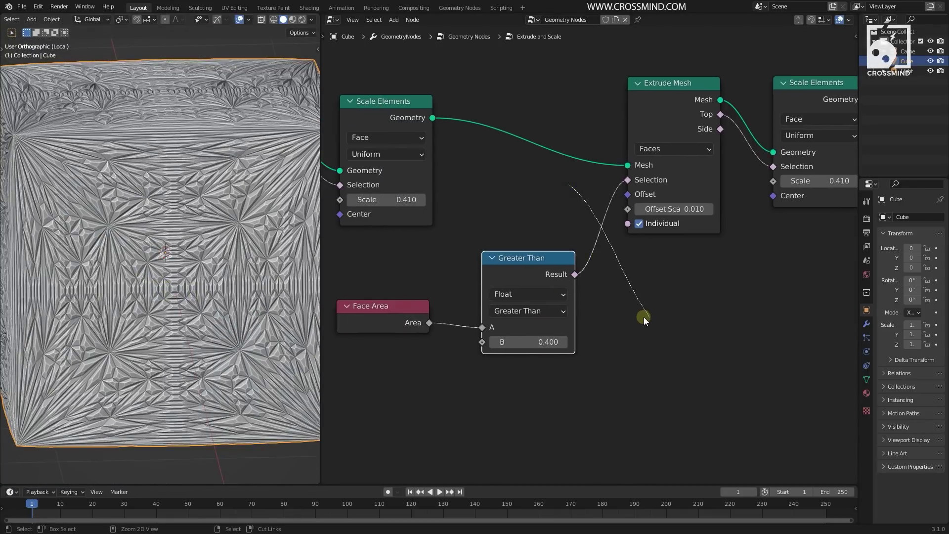
{"action": "scroll", "coordinate": [499, 226], "scroll_direction": "down", "scroll_amount": 4}
{"action": "middle_click_drag", "start_coordinate": [499, 226], "coordinate": [686, 285]}
{"action": "scroll", "coordinate": [526, 172], "scroll_direction": "up", "scroll_amount": 3}
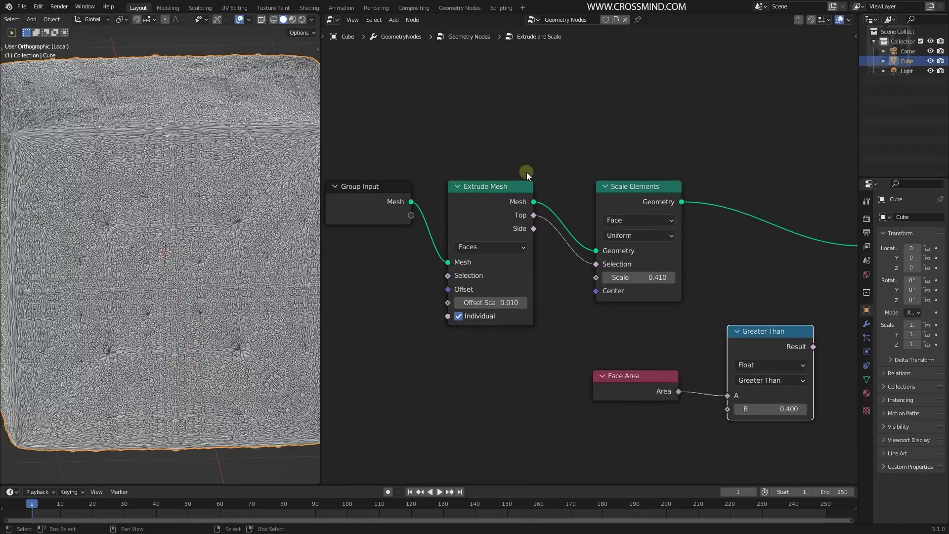
{"action": "left_click_drag", "start_coordinate": [458, 135], "coordinate": [654, 279]}
Restore the link from Greater Than's Result to the second Extrude Mesh's Selection and set B to 0.700.
{"action": "scroll", "coordinate": [627, 282], "scroll_direction": "up", "scroll_amount": 1}
{"action": "middle_click_drag", "start_coordinate": [580, 275], "coordinate": [467, 243]}
{"action": "middle_click_drag", "start_coordinate": [744, 293], "coordinate": [618, 277]}
{"action": "left_click", "coordinate": [635, 255]}
{"action": "left_click_drag", "start_coordinate": [658, 227], "coordinate": [669, 210]}
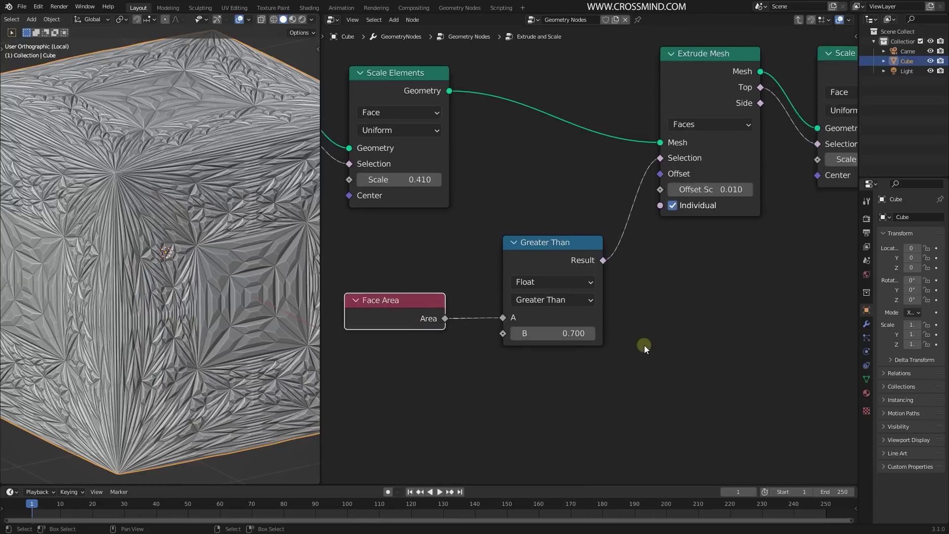
Try a B threshold of 0.500 and toggle muting of the second Extrude Mesh and Scale Elements nodes for comparison.
{"action": "left_click_drag", "start_coordinate": [547, 339], "coordinate": [571, 341]}
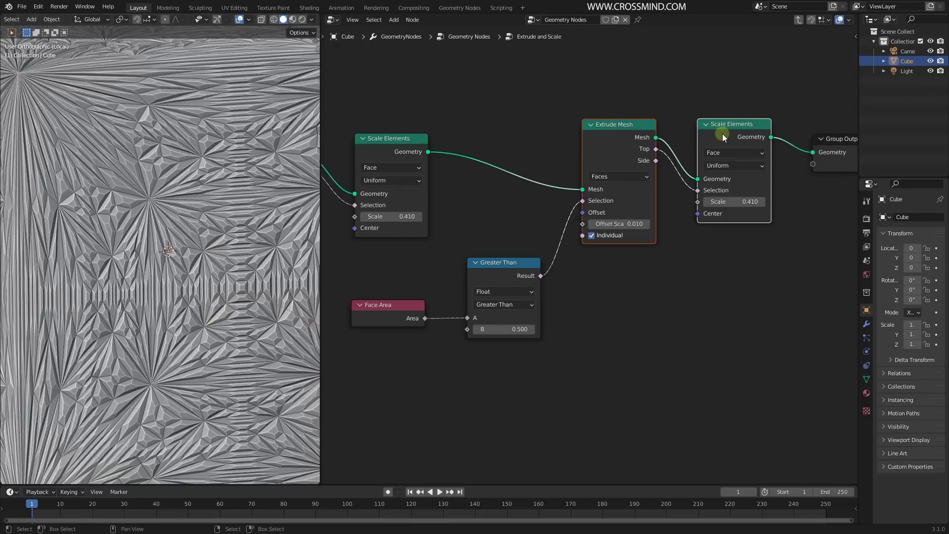
{"action": "key", "text": "m"}
{"action": "key", "text": "m"}
{"action": "key", "text": "m"}
{"action": "key", "text": "m"}
Insert a duplicate of the last Extrude and Scale group before Group Output and inspect the cube's surface.
{"action": "scroll", "coordinate": [499, 366], "scroll_direction": "up", "scroll_amount": 1}
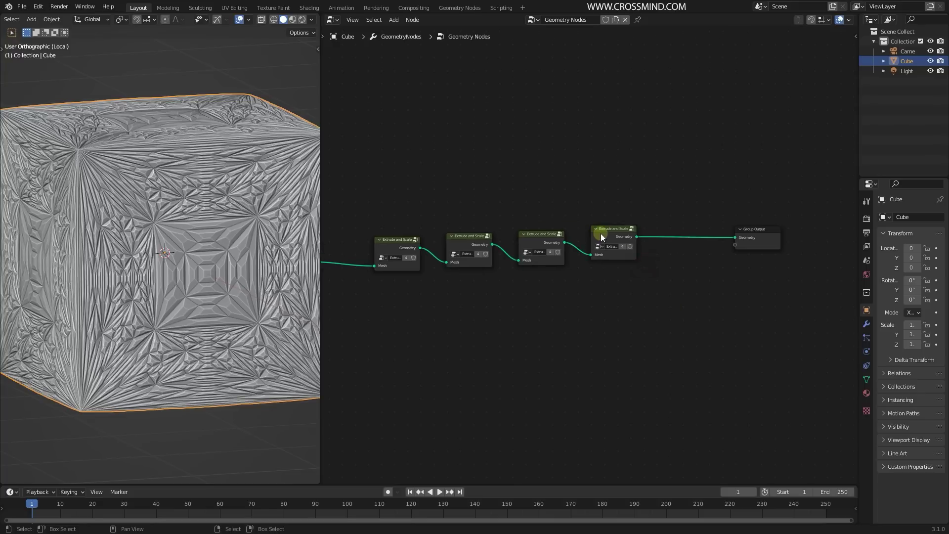
{"action": "left_click", "coordinate": [601, 234]}
{"action": "key", "text": "shift+d"}
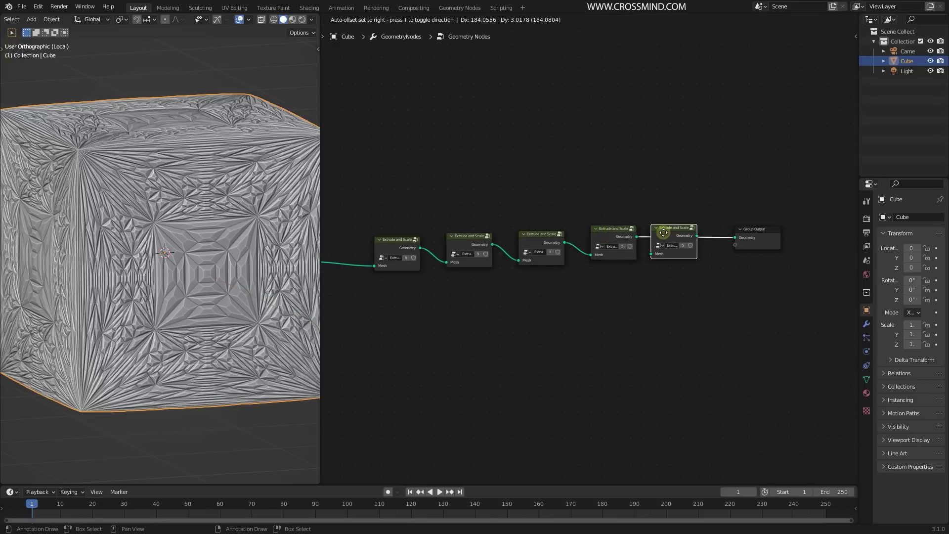
{"action": "left_click", "coordinate": [666, 227]}
{"action": "scroll", "coordinate": [593, 242], "scroll_direction": "up", "scroll_amount": 1}
{"action": "middle_click_drag", "start_coordinate": [117, 246], "coordinate": [127, 250]}
{"action": "scroll", "coordinate": [127, 250], "scroll_direction": "up", "scroll_amount": 3}
{"action": "middle_click_drag", "start_coordinate": [600, 300], "coordinate": [644, 295]}
{"action": "mouse_move", "coordinate": [216, 297]}
{"action": "middle_mouse_down"}
{"action": "mouse_move", "coordinate": [200, 291]}
{"action": "mouse_move", "coordinate": [206, 303]}
{"action": "middle_mouse_up"}
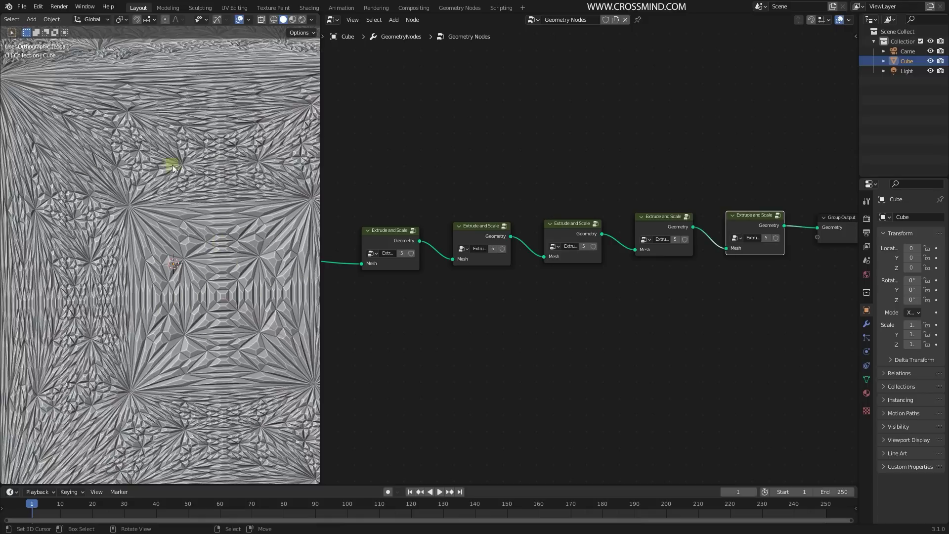
{"action": "middle_click_drag", "start_coordinate": [186, 256], "coordinate": [215, 257], "text": "shift"}
Open the middle Extrude and Scale group, set the first Scale Elements node's Scale to 0.420, and widen the 3D viewport.
{"action": "left_click", "coordinate": [558, 224]}
{"action": "key", "text": "Tab"}
{"action": "mouse_move", "coordinate": [684, 284]}
{"action": "left_mouse_down"}
{"action": "mouse_move", "coordinate": [614, 285]}
{"action": "mouse_move", "coordinate": [712, 284]}
{"action": "mouse_move", "coordinate": [679, 286]}
{"action": "left_mouse_up"}
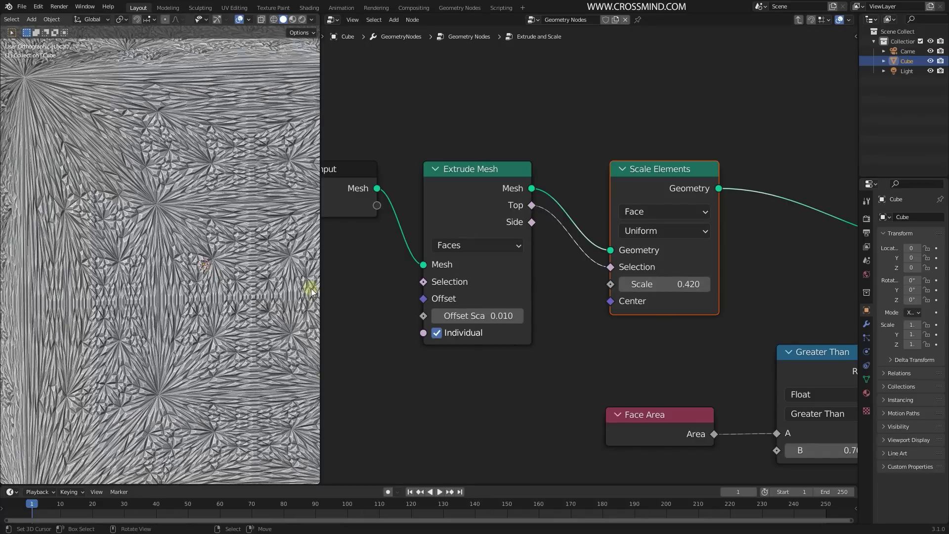
{"action": "left_click_drag", "start_coordinate": [319, 288], "coordinate": [441, 280]}
{"action": "middle_click_drag", "start_coordinate": [312, 300], "coordinate": [267, 301], "text": "shift"}
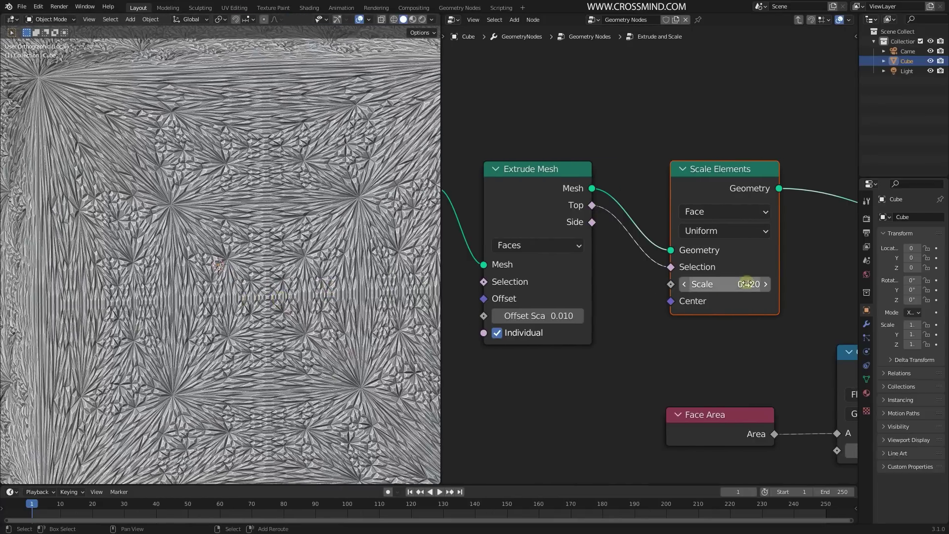
Try a Scale of 0.400 on the first Scale Elements node.
{"action": "left_click_drag", "start_coordinate": [748, 283], "coordinate": [644, 283]}
{"action": "left_click_drag", "start_coordinate": [583, 284], "coordinate": [647, 284]}
{"action": "left_click_drag", "start_coordinate": [732, 285], "coordinate": [763, 285]}
{"action": "middle_click_drag", "start_coordinate": [732, 366], "coordinate": [691, 355]}
{"action": "middle_click_drag", "start_coordinate": [788, 402], "coordinate": [763, 390]}
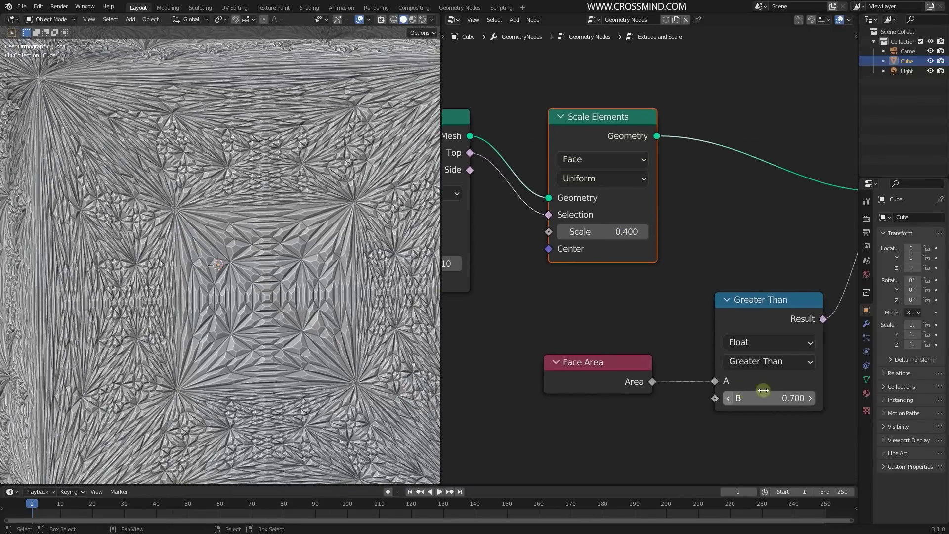
Set the first Scale Elements node's Scale to 0.430.
{"action": "mouse_move", "coordinate": [627, 232]}
{"action": "left_mouse_down"}
{"action": "mouse_move", "coordinate": [675, 231]}
{"action": "mouse_move", "coordinate": [611, 232]}
{"action": "mouse_move", "coordinate": [641, 232]}
{"action": "left_mouse_up"}
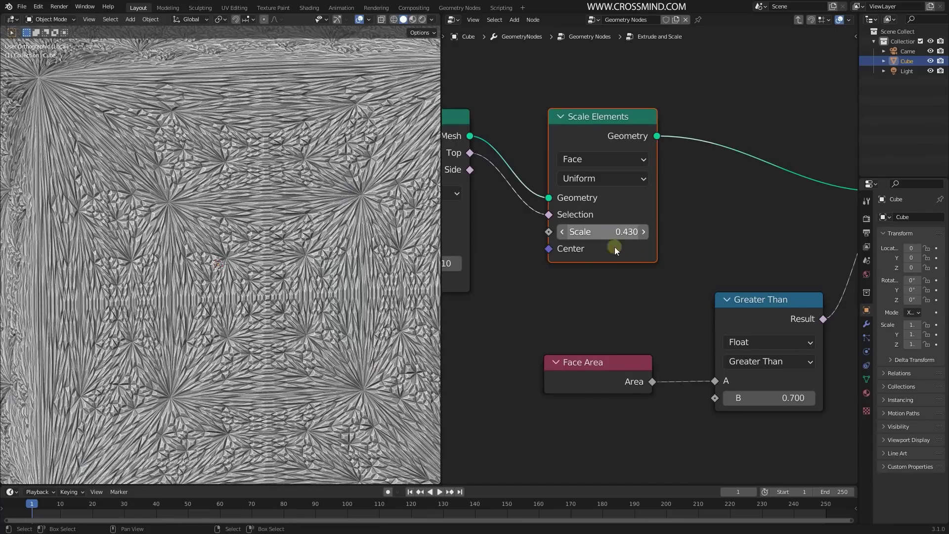
{"action": "scroll", "coordinate": [647, 252], "scroll_direction": "down", "scroll_amount": 4}
{"action": "middle_click_drag", "start_coordinate": [746, 262], "coordinate": [575, 250]}
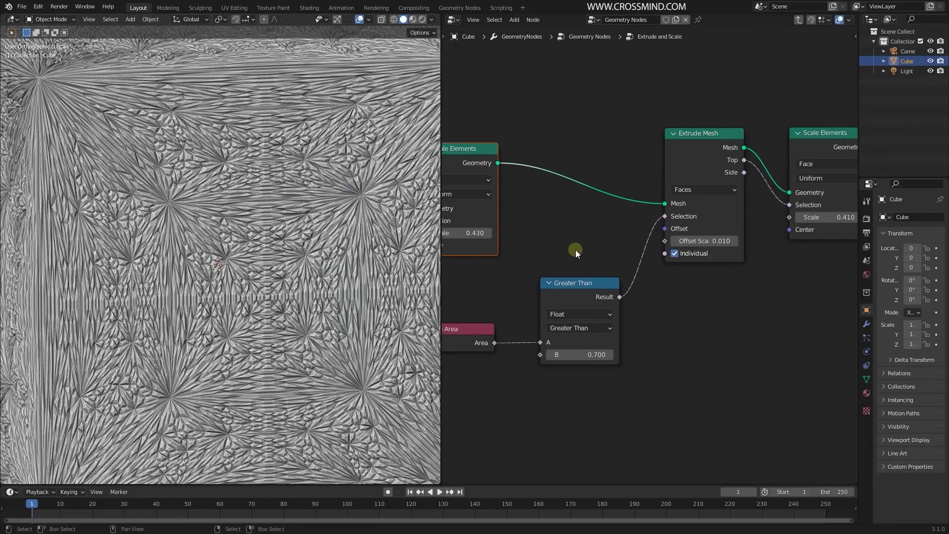
Examine the Extrude Mesh and Scale Elements nodes inside the group and the other mesh nodes available to add.
{"action": "scroll", "coordinate": [645, 258], "scroll_direction": "down", "scroll_amount": 3}
{"action": "left_click_drag", "start_coordinate": [638, 126], "coordinate": [779, 236]}
{"action": "middle_click_drag", "start_coordinate": [722, 309], "coordinate": [681, 336]}
{"action": "scroll", "coordinate": [681, 337], "scroll_direction": "up", "scroll_amount": 1}
{"action": "left_click_drag", "start_coordinate": [585, 92], "coordinate": [769, 252]}
{"action": "middle_click_drag", "start_coordinate": [674, 317], "coordinate": [632, 336]}
{"action": "scroll", "coordinate": [657, 319], "scroll_direction": "up", "scroll_amount": 2}
{"action": "scroll", "coordinate": [657, 320], "scroll_direction": "down", "scroll_amount": 2}
{"action": "key", "text": "shift+a"}
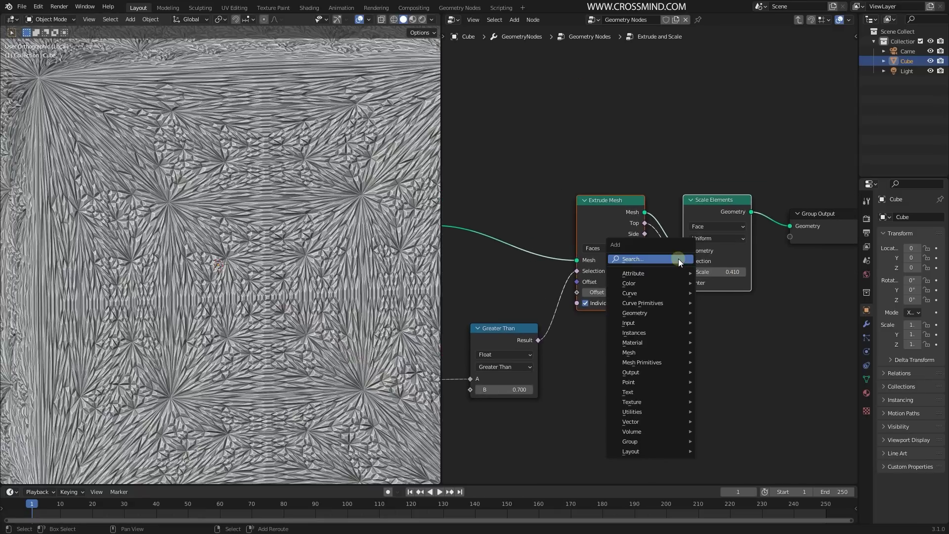
{"action": "mouse_move", "coordinate": [648, 349]}
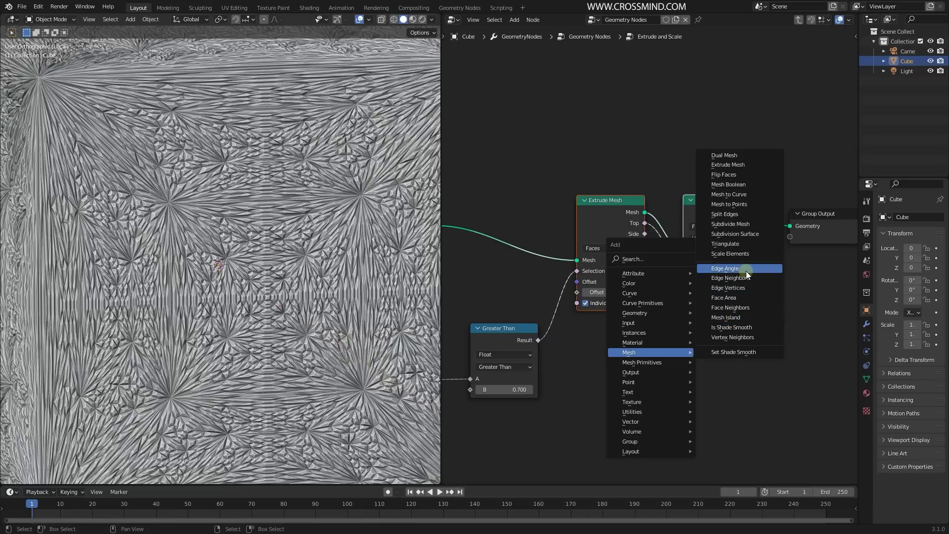
Exit the node group and review the full chain of Extrude and Scale groups alongside the whole patterned cube.
{"action": "key", "text": "Tab"}
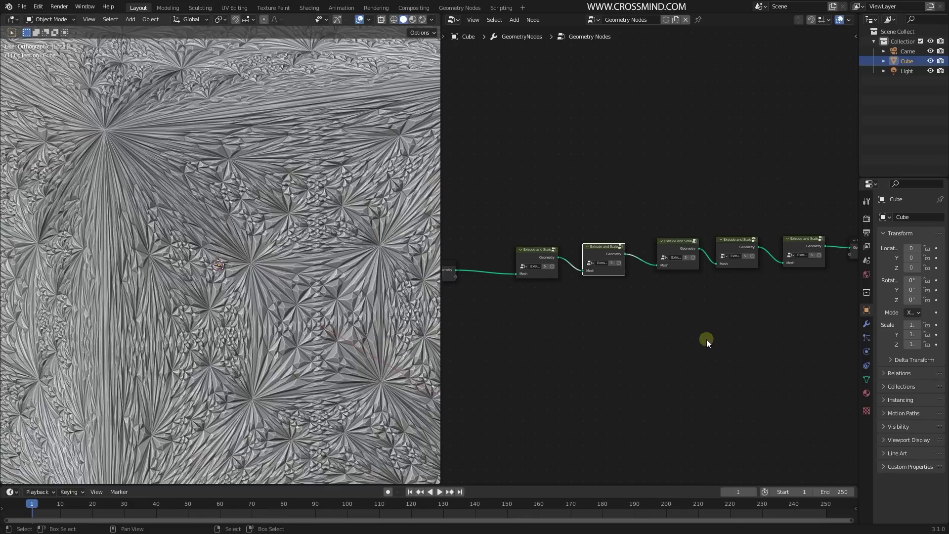
{"action": "middle_click_drag", "start_coordinate": [706, 339], "coordinate": [533, 363]}
{"action": "left_click_drag", "start_coordinate": [729, 265], "coordinate": [733, 264]}
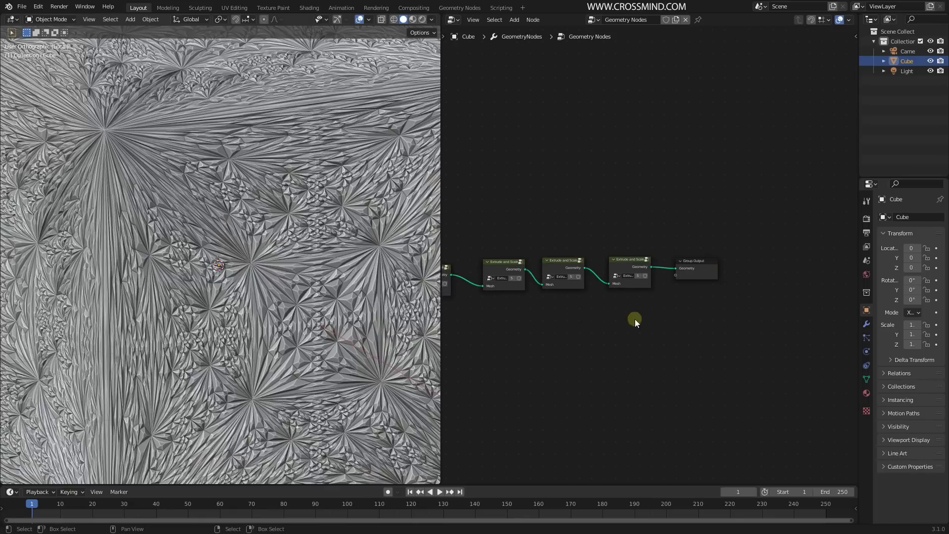
{"action": "middle_click_drag", "start_coordinate": [635, 319], "coordinate": [794, 313]}
{"action": "left_click_drag", "start_coordinate": [514, 185], "coordinate": [778, 339]}
{"action": "scroll", "coordinate": [233, 305], "scroll_direction": "down", "scroll_amount": 1}
{"action": "scroll", "coordinate": [233, 305], "scroll_direction": "down", "scroll_amount": 3}
{"action": "middle_click_drag", "start_coordinate": [233, 304], "coordinate": [601, 96]}
{"action": "scroll", "coordinate": [262, 315], "scroll_direction": "up", "scroll_amount": 3}
{"action": "scroll", "coordinate": [303, 292], "scroll_direction": "down", "scroll_amount": 3}
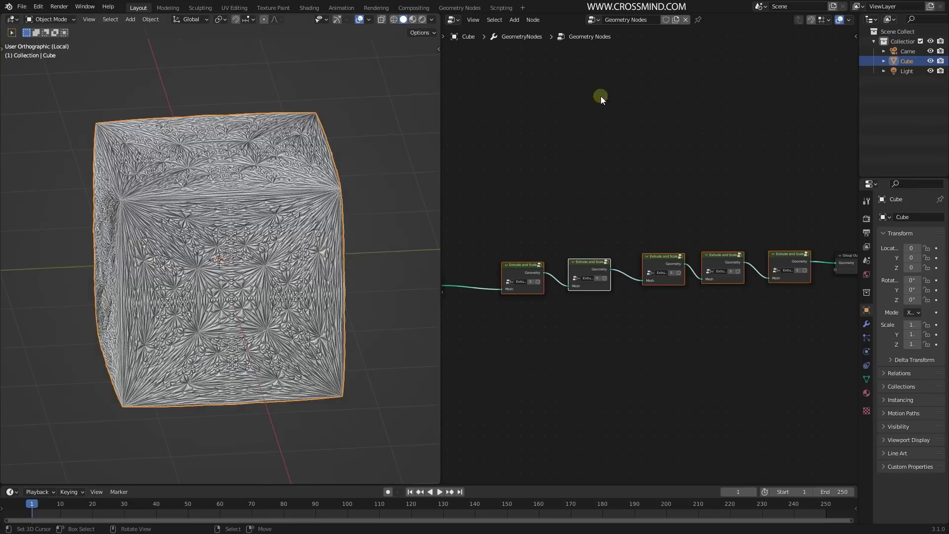
Switch the node area to the Shader Editor and set the render engine to Cycles.
{"action": "left_click", "coordinate": [452, 21]}
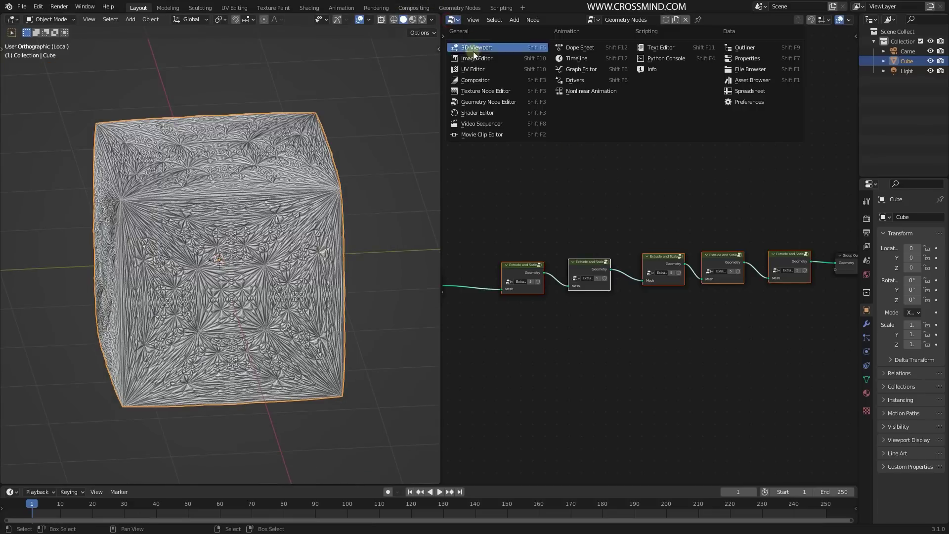
{"action": "left_click", "coordinate": [481, 113]}
{"action": "left_click_drag", "start_coordinate": [858, 221], "coordinate": [769, 223]}
{"action": "left_click", "coordinate": [776, 218]}
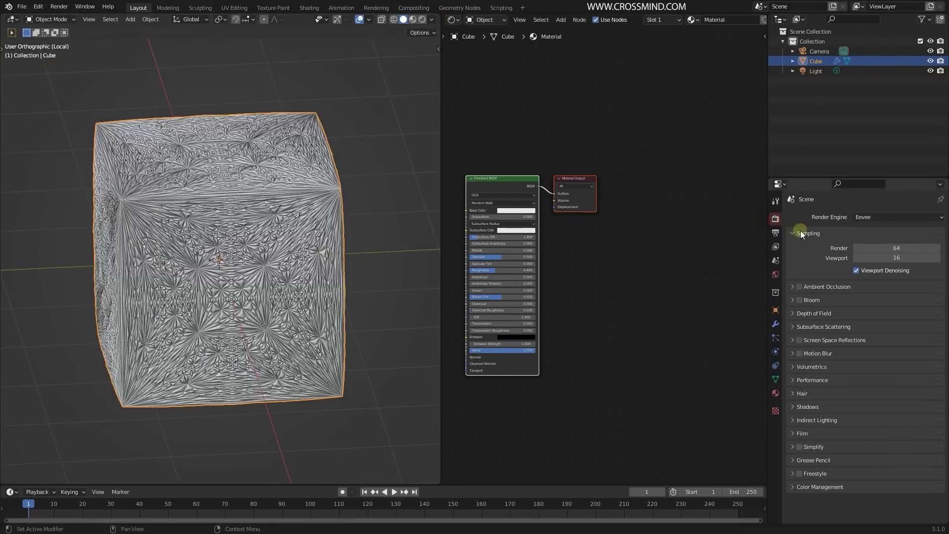
{"action": "left_click", "coordinate": [897, 217]}
{"action": "left_click", "coordinate": [872, 250]}
Replace the cube material's Principled BSDF with a Glass BSDF connected to the Material Output's Surface.
{"action": "key", "text": "Home"}
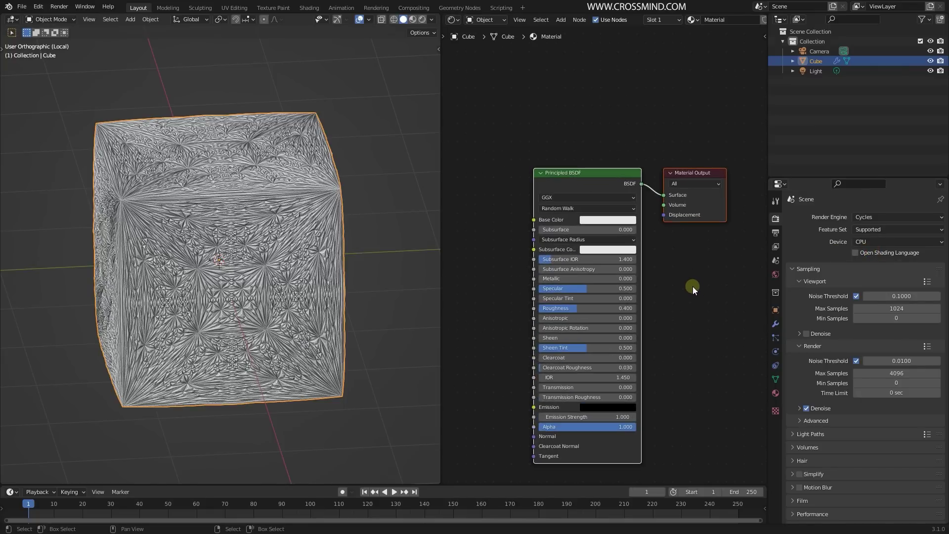
{"action": "key", "text": "ctrl+x"}
{"action": "key", "text": "shift+a"}
{"action": "left_click", "coordinate": [589, 183]}
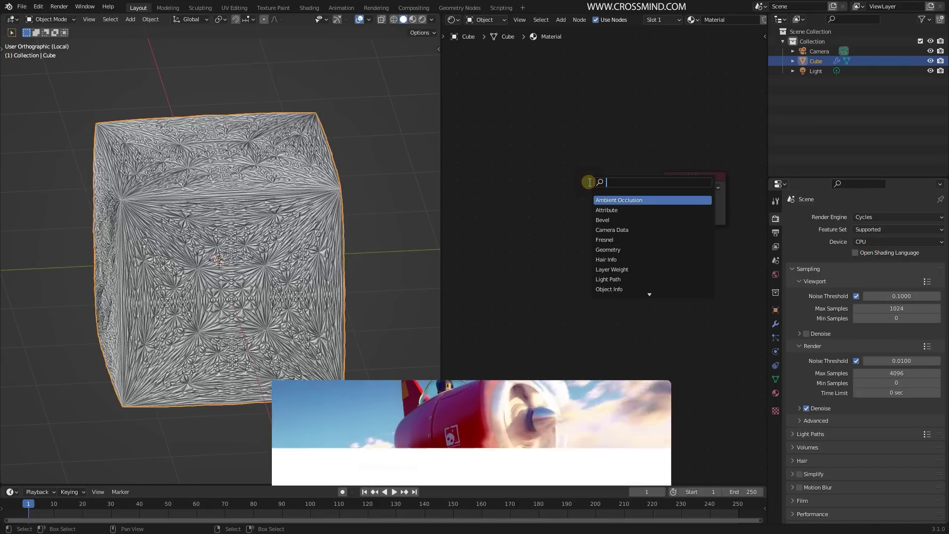
{"action": "type", "text": "glass"}
{"action": "key", "text": "Return"}
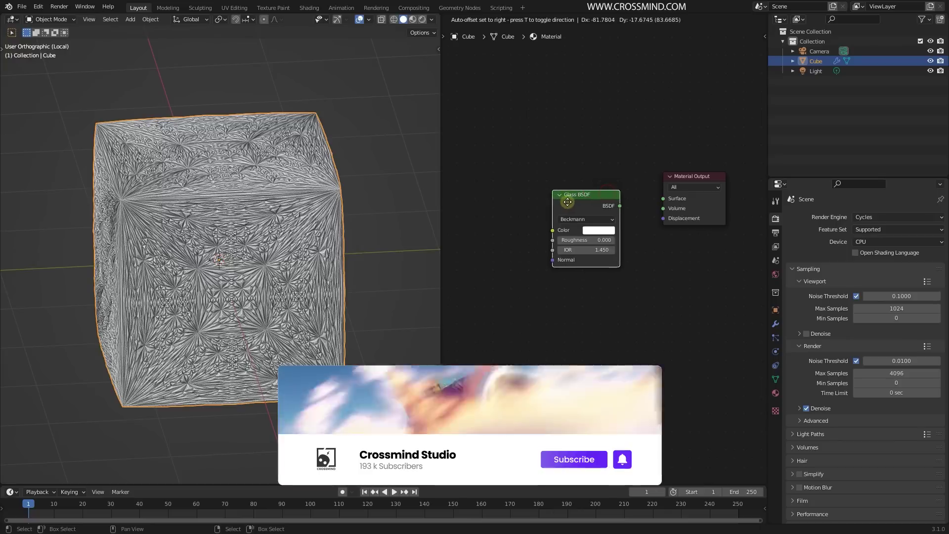
{"action": "scroll", "coordinate": [613, 207], "scroll_direction": "up", "scroll_amount": 2}
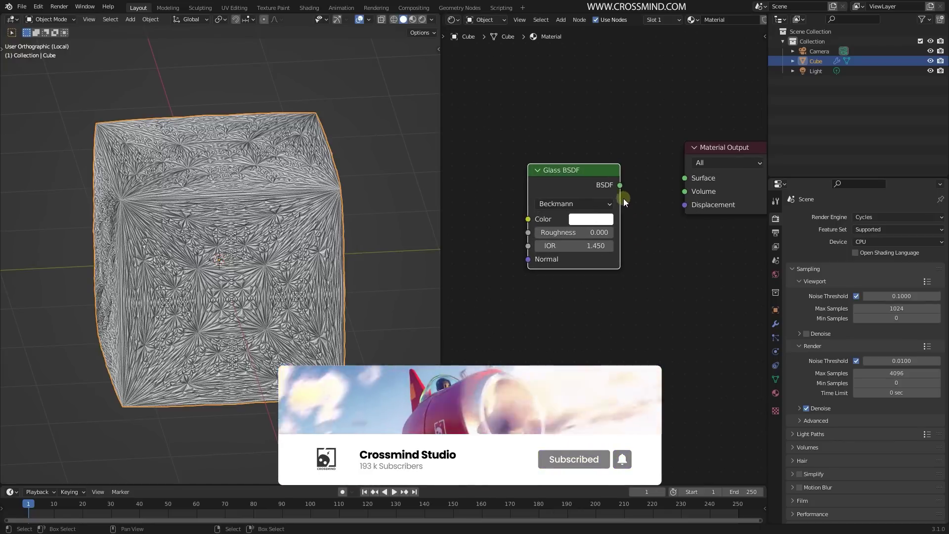
{"action": "left_click_drag", "start_coordinate": [619, 185], "coordinate": [684, 178]}
{"action": "left_click_drag", "start_coordinate": [571, 185], "coordinate": [578, 176]}
Try out a point light at the center of the cube and remove it again.
{"action": "middle_click_drag", "start_coordinate": [351, 207], "coordinate": [373, 224]}
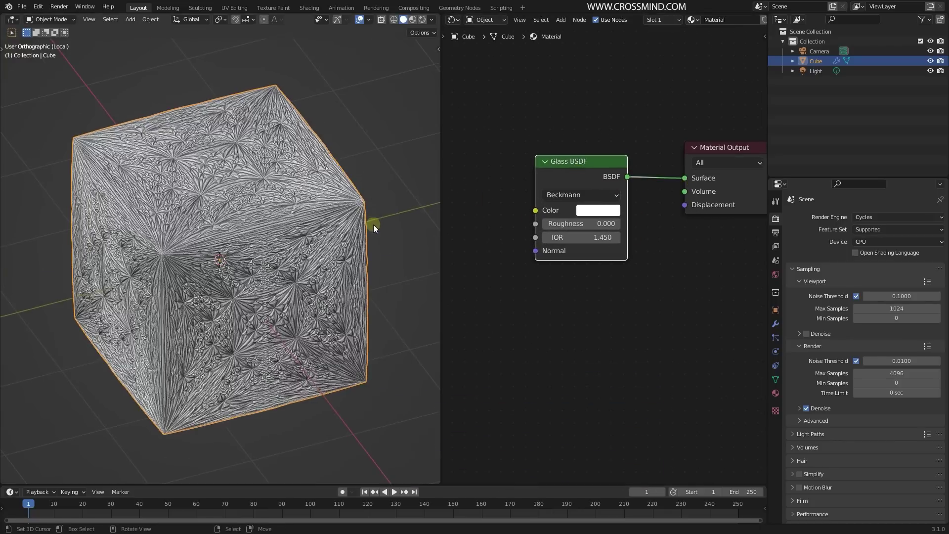
{"action": "middle_click_drag", "start_coordinate": [406, 104], "coordinate": [302, 231]}
{"action": "key", "text": "shift+a"}
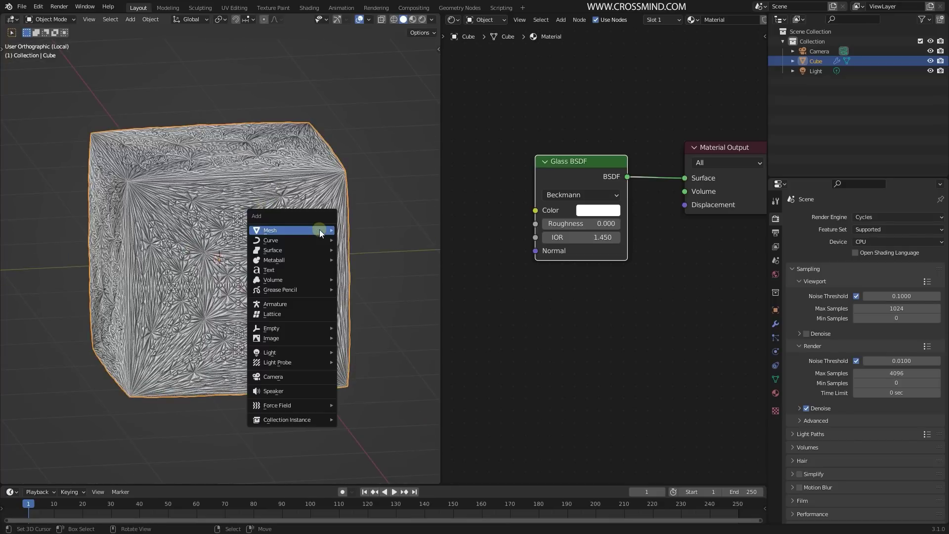
{"action": "left_click", "coordinate": [306, 351]}
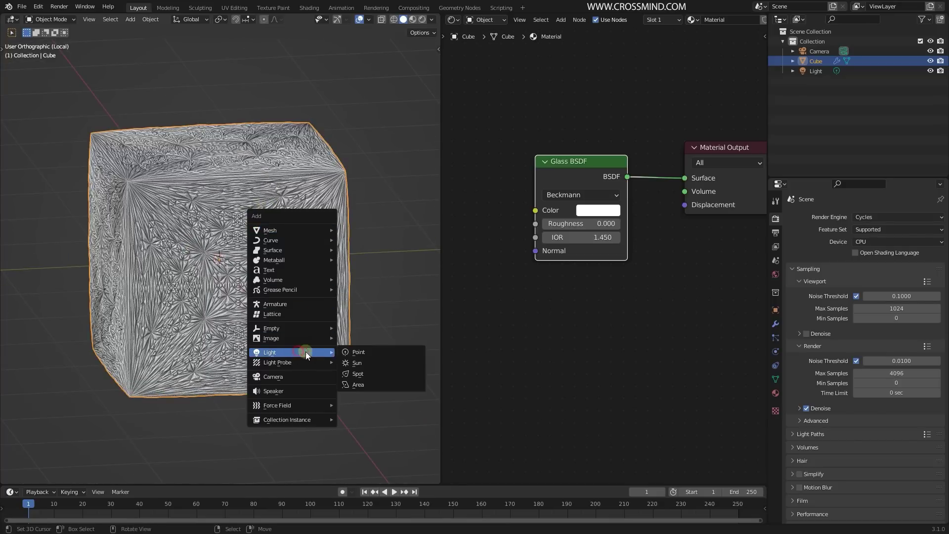
{"action": "left_click", "coordinate": [373, 352]}
{"action": "scroll", "coordinate": [357, 75], "scroll_direction": "down", "scroll_amount": 5}
{"action": "middle_click_drag", "start_coordinate": [346, 222], "coordinate": [306, 215]}
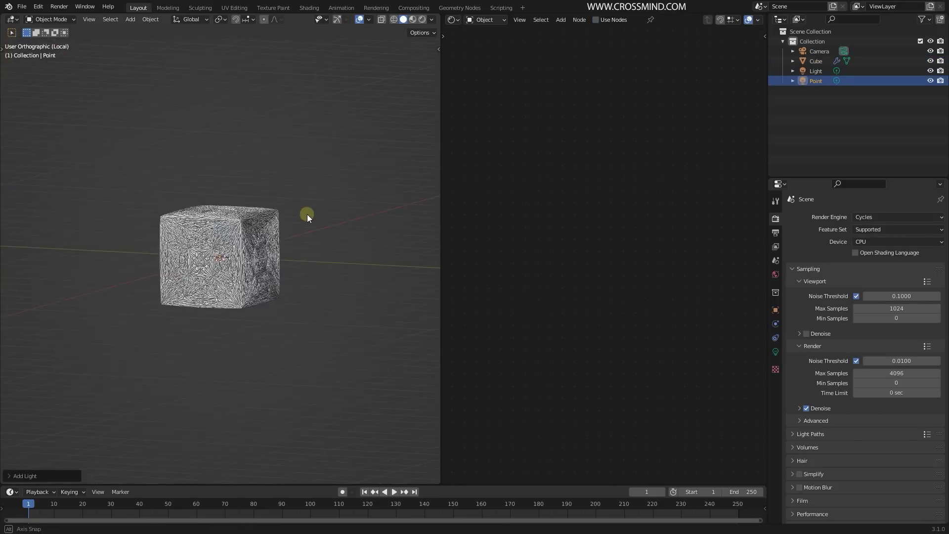
{"action": "key", "text": "Delete"}
Duplicate the cube beyond its upper corner, scale the copy down to roughly half size and rotate it about the Z axis.
{"action": "scroll", "coordinate": [258, 246], "scroll_direction": "up", "scroll_amount": 2}
{"action": "middle_click_drag", "start_coordinate": [229, 246], "coordinate": [253, 256]}
{"action": "key", "text": "shift+d"}
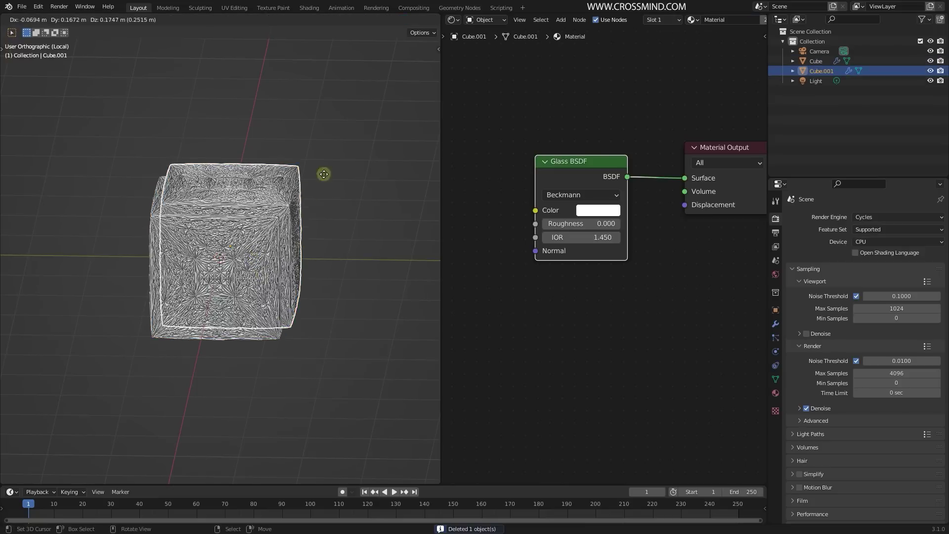
{"action": "left_click", "coordinate": [355, 144]}
{"action": "key", "text": "s"}
{"action": "left_click", "coordinate": [334, 197]}
{"action": "key", "text": "r"}
{"action": "key", "text": "z"}
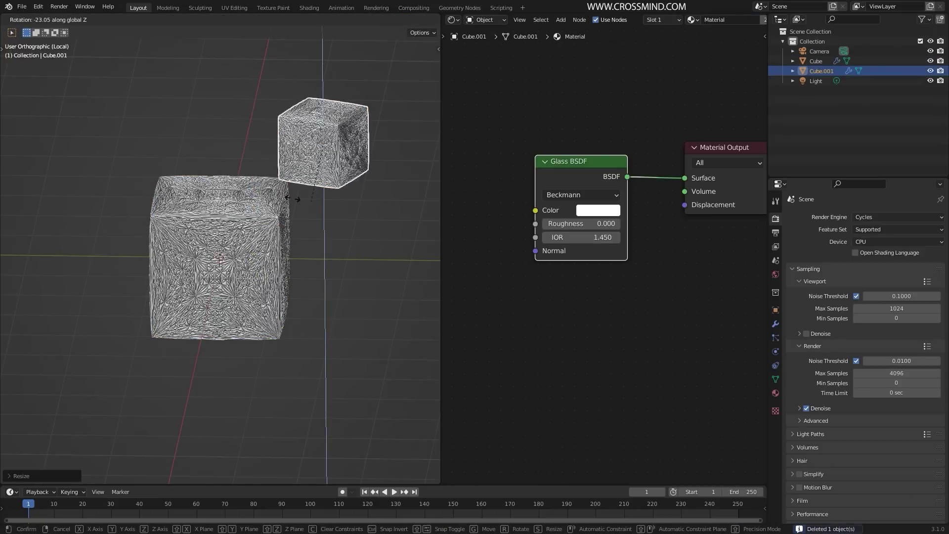
Duplicate the small cube, place the copy near the opposite lower corner of the large cube and rescale it.
{"action": "key", "text": "shift+d"}
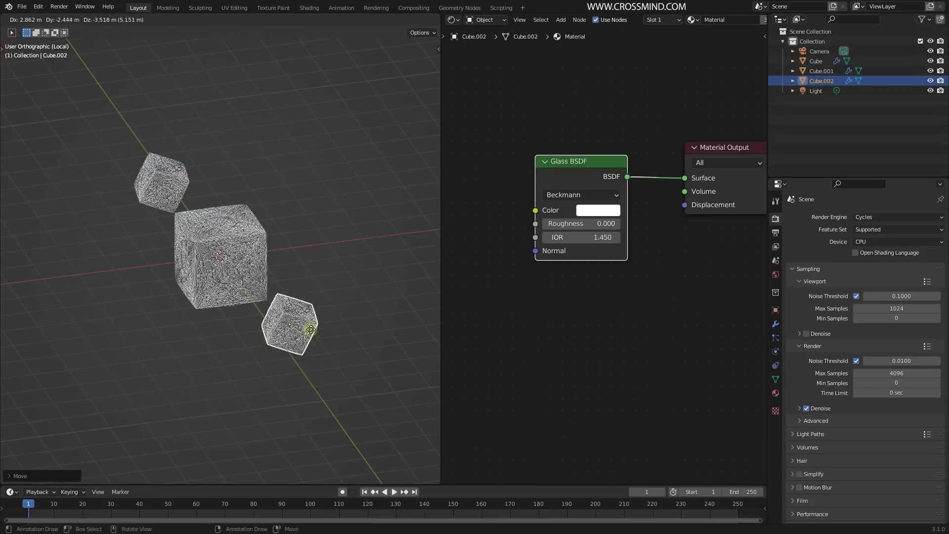
{"action": "left_click", "coordinate": [307, 326]}
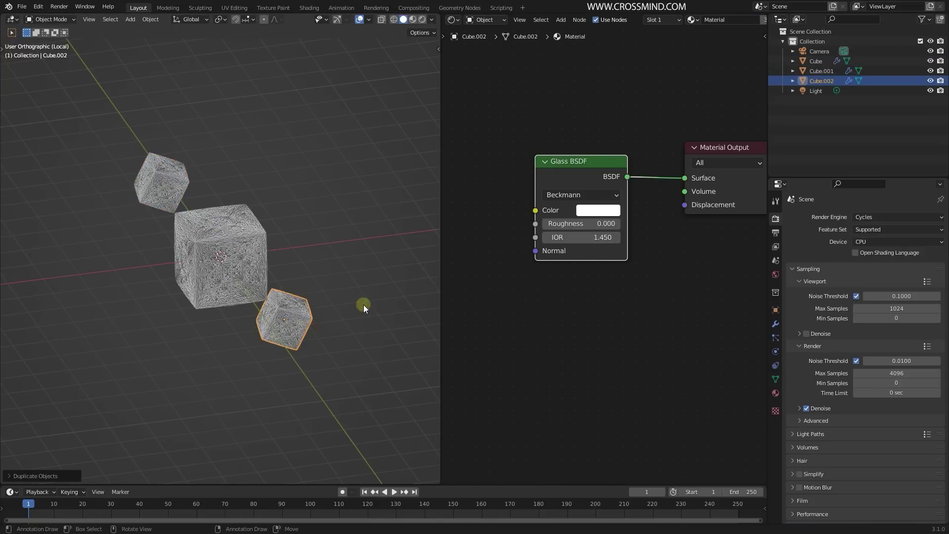
{"action": "key", "text": "s"}
{"action": "left_click", "coordinate": [271, 280]}
{"action": "mouse_move", "coordinate": [271, 280]}
{"action": "middle_mouse_down"}
{"action": "mouse_move", "coordinate": [186, 405]}
{"action": "mouse_move", "coordinate": [313, 176]}
{"action": "middle_mouse_up"}
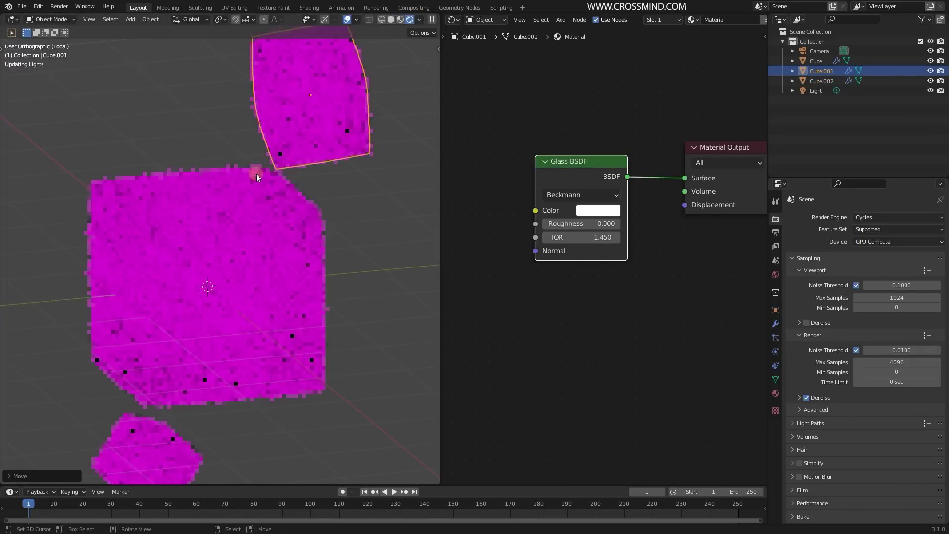
{"action": "mouse_move", "coordinate": [256, 174]}
{"action": "middle_mouse_down"}
{"action": "mouse_move", "coordinate": [275, 238]}
{"action": "mouse_move", "coordinate": [328, 165]}
{"action": "middle_mouse_up"}
{"action": "key", "text": "shift+a"}
{"action": "mouse_move", "coordinate": [307, 247]}
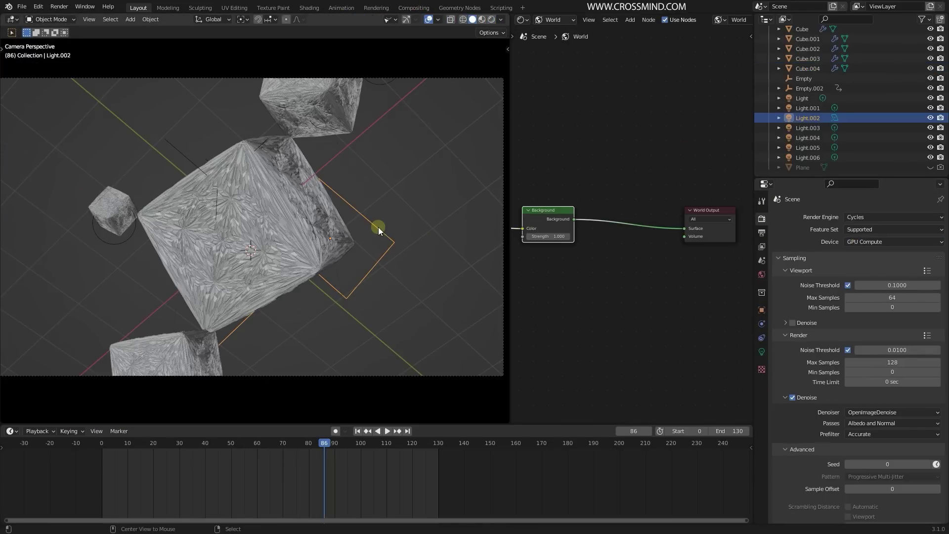
Try moving Light.001 around the main glass cube in the rendered camera view.
{"action": "left_click", "coordinate": [181, 157]}
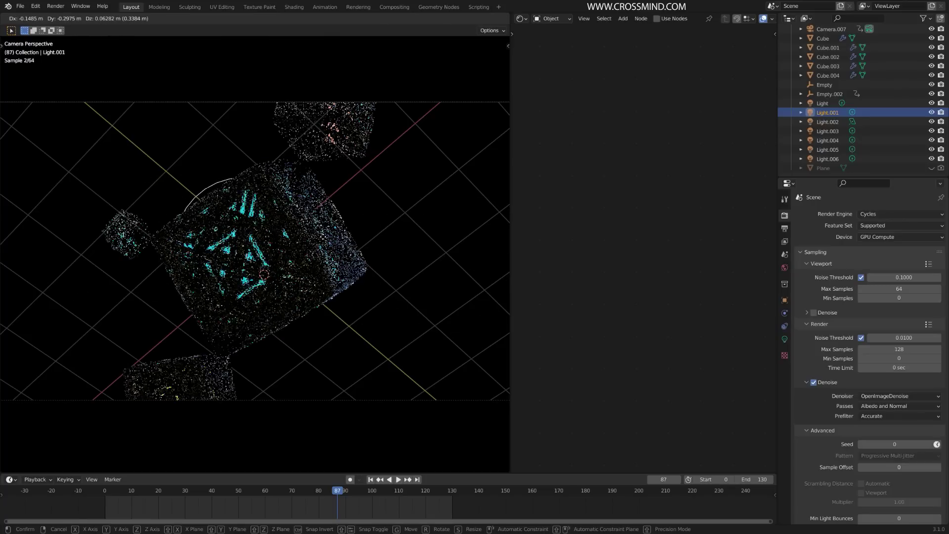
{"action": "right_click", "coordinate": [322, 237]}
{"action": "scroll", "coordinate": [323, 237], "scroll_direction": "up", "scroll_amount": 1}
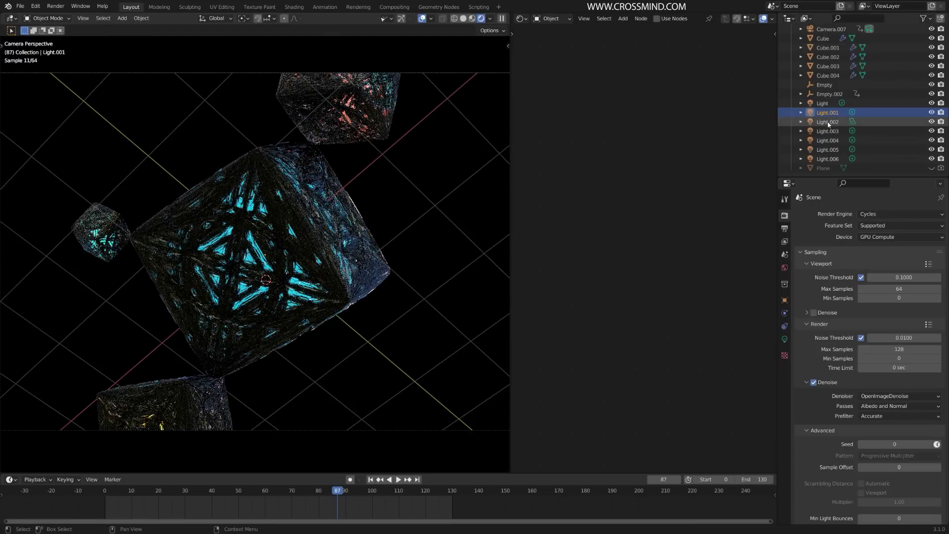
{"action": "key", "text": "g"}
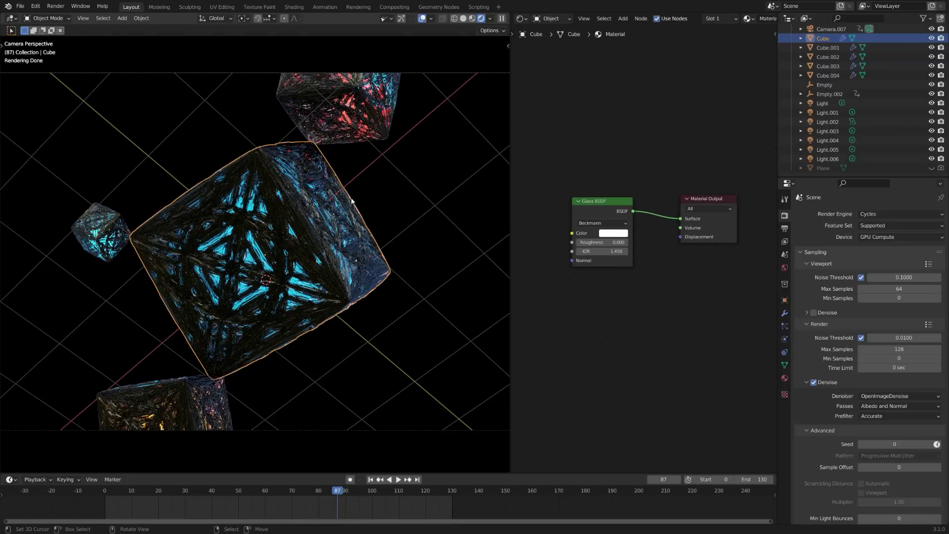
Inspect the main cube's rendered glass surface up close and compare it at frame 47.
{"action": "scroll", "coordinate": [384, 181], "scroll_direction": "up", "scroll_amount": 7}
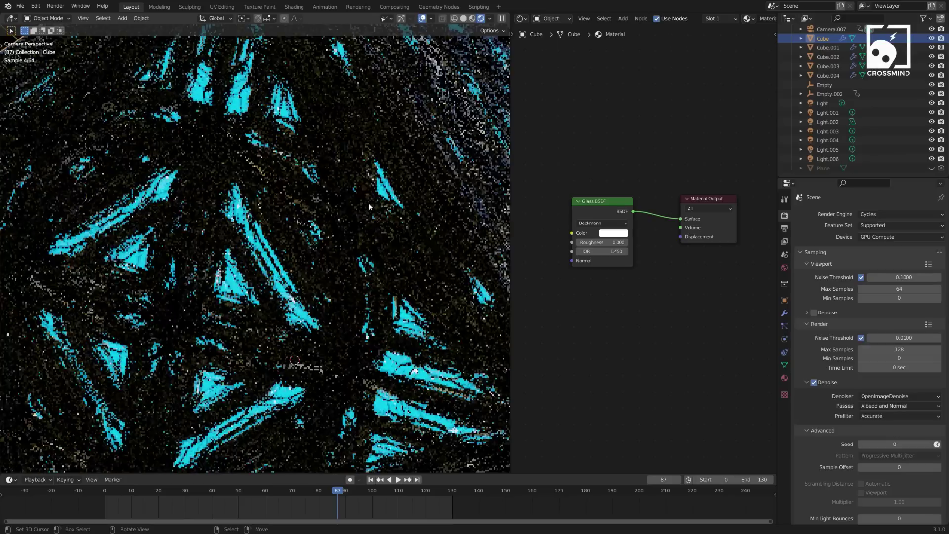
{"action": "scroll", "coordinate": [369, 203], "scroll_direction": "down", "scroll_amount": 7}
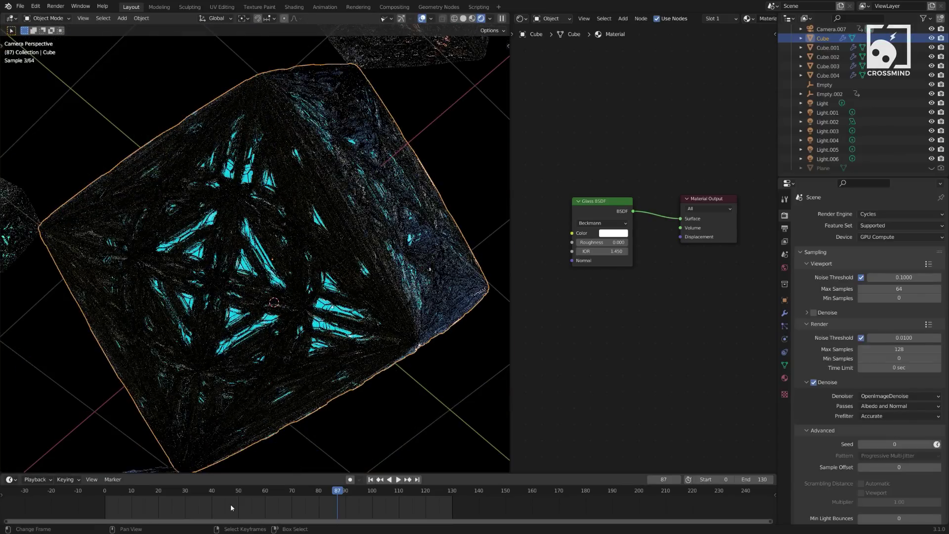
{"action": "left_click_drag", "start_coordinate": [239, 497], "coordinate": [230, 497]}
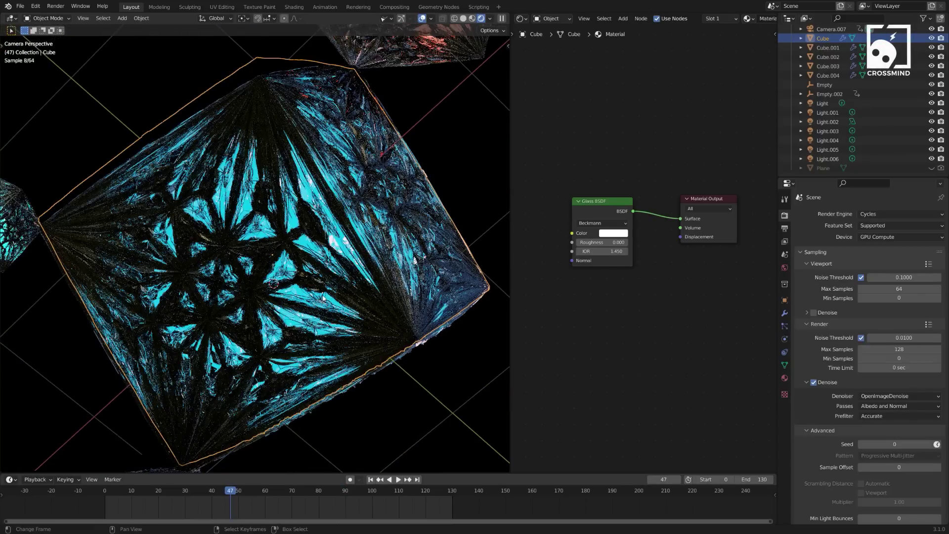
{"action": "scroll", "coordinate": [338, 295], "scroll_direction": "up", "scroll_amount": 5}
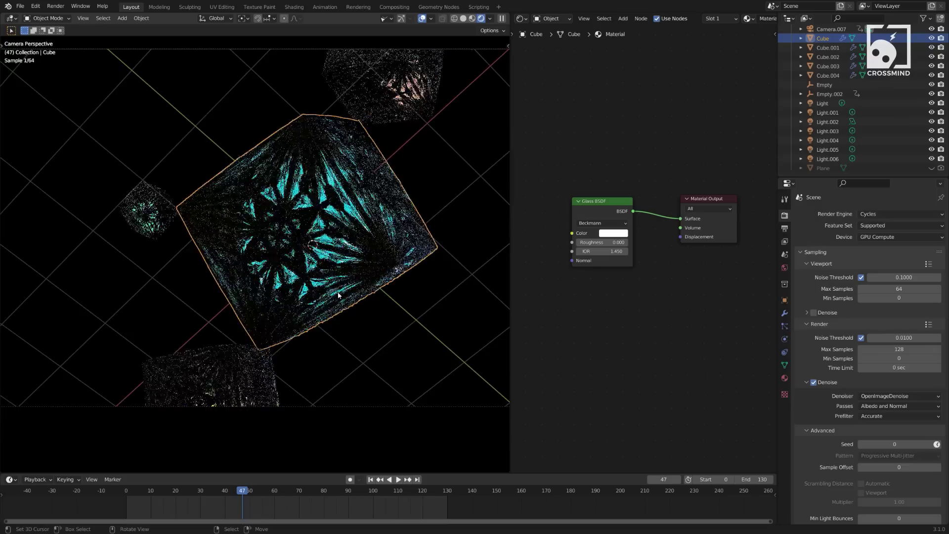
Preview the render through Camera.002 and Camera.003 by making each the scene's active camera.
{"action": "left_click", "coordinate": [784, 254]}
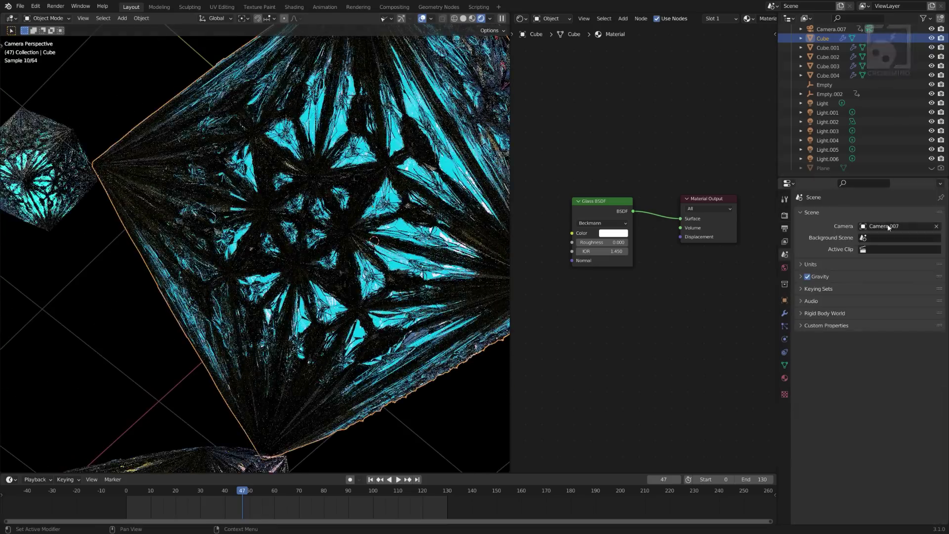
{"action": "left_click", "coordinate": [890, 227]}
{"action": "left_click", "coordinate": [877, 255]}
{"action": "scroll", "coordinate": [356, 230], "scroll_direction": "down", "scroll_amount": 3}
{"action": "middle_click_drag", "start_coordinate": [423, 233], "coordinate": [514, 242], "text": "shift"}
{"action": "left_click", "coordinate": [862, 259]}
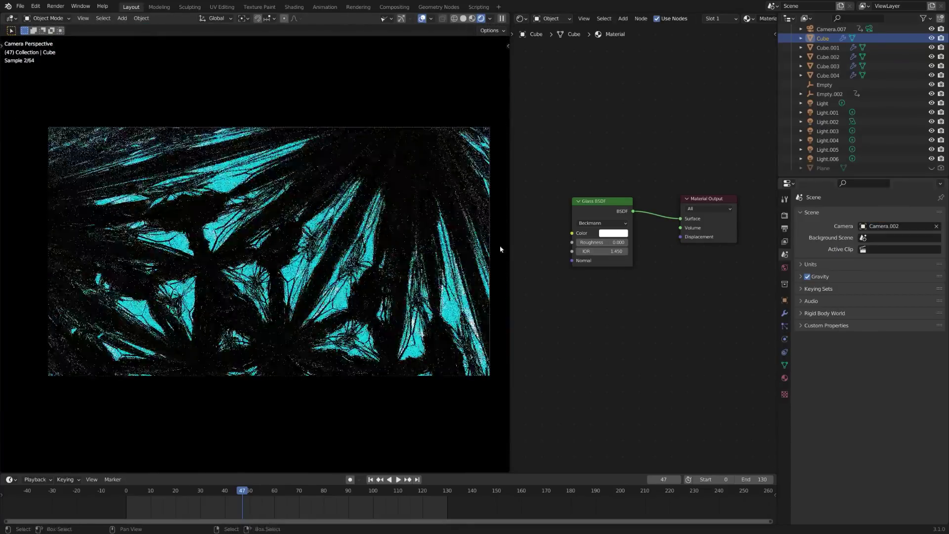
{"action": "left_click", "coordinate": [874, 268]}
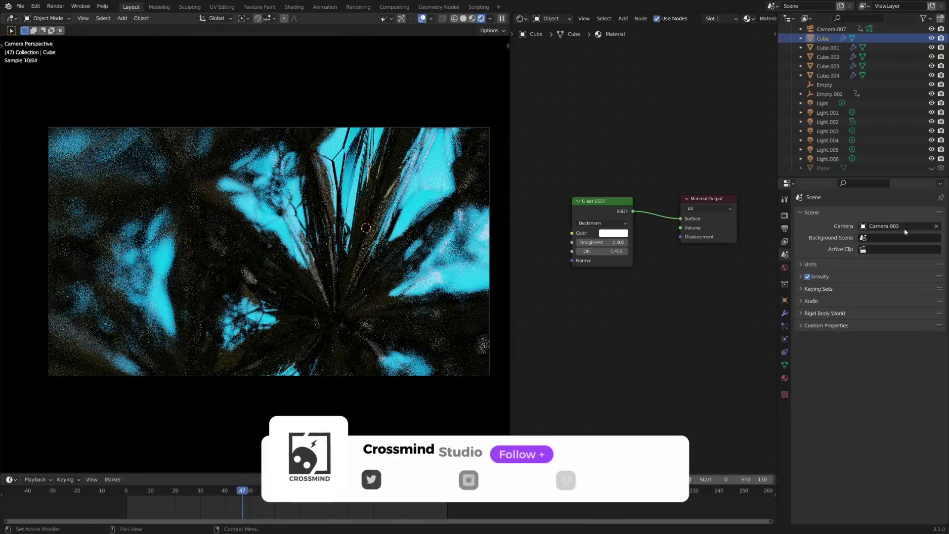
Preview the render through Camera.004, Camera.005, Camera.006 and Camera.007 as the scene's active camera.
{"action": "left_click", "coordinate": [880, 278]}
{"action": "left_click", "coordinate": [887, 226]}
{"action": "left_click", "coordinate": [872, 286]}
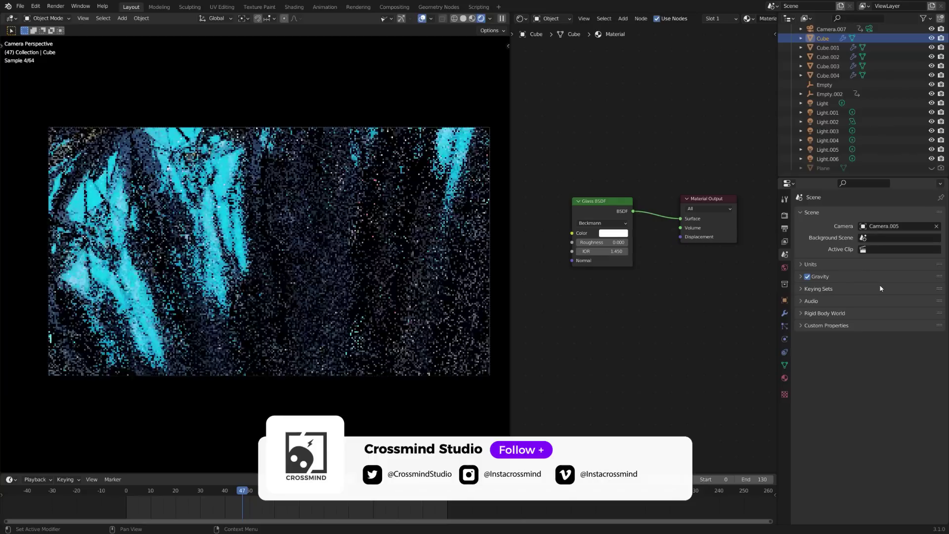
{"action": "left_click", "coordinate": [873, 296]}
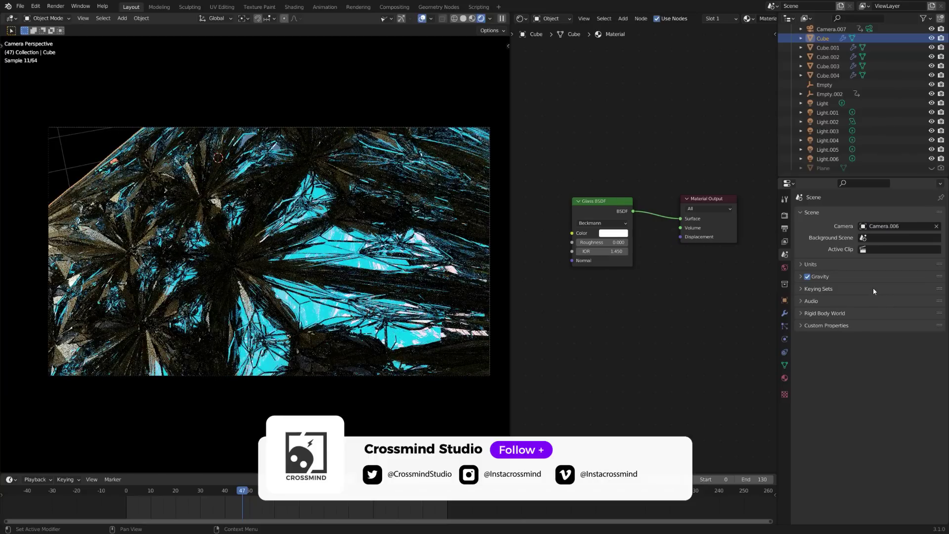
{"action": "left_click", "coordinate": [885, 226]}
{"action": "left_click", "coordinate": [868, 305]}
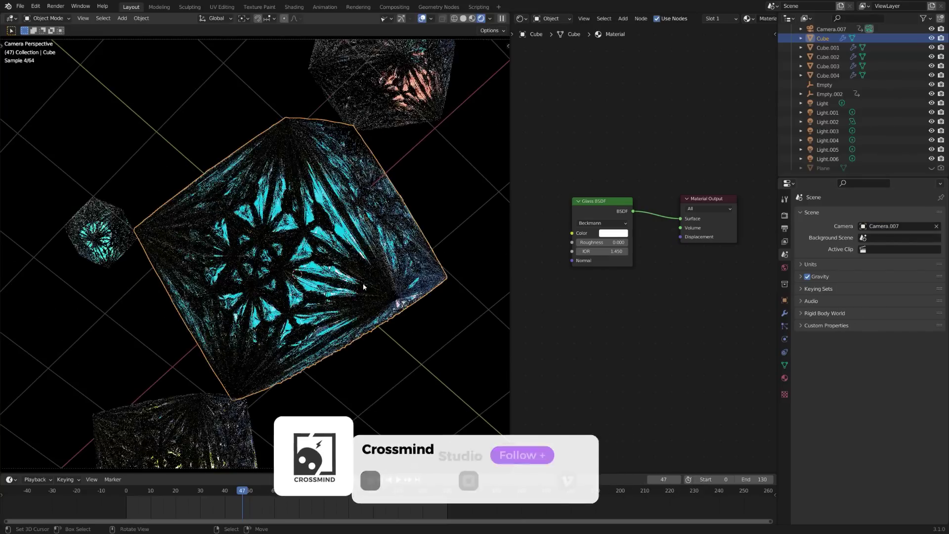
Set the scene's active camera to Camera.004 and fit its whole frame in view.
{"action": "left_click", "coordinate": [919, 226]}
{"action": "left_click", "coordinate": [880, 277]}
{"action": "scroll", "coordinate": [396, 239], "scroll_direction": "down", "scroll_amount": 3}
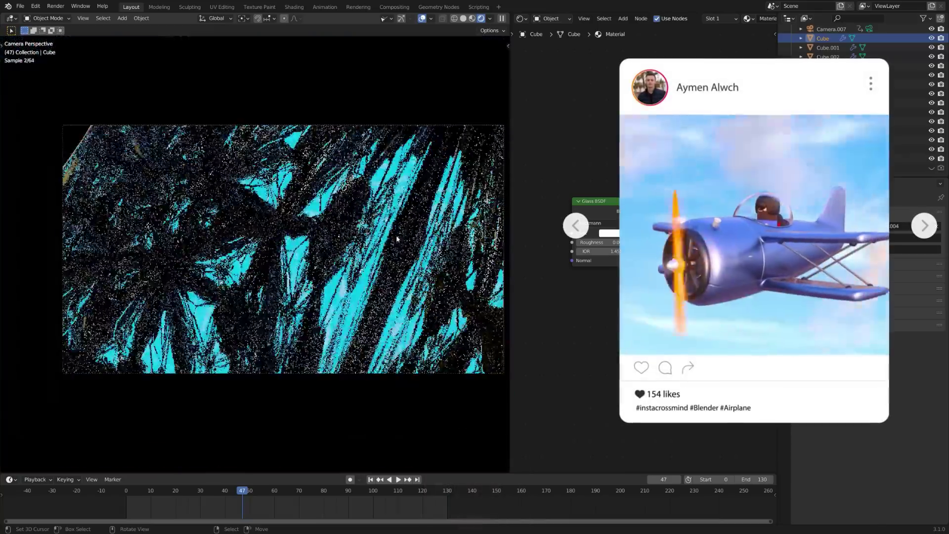
Reframe the rendered shot through Camera.004, make Camera.003 the scene's active camera and toggle the Camera to View lock.
{"action": "middle_click_drag", "start_coordinate": [396, 239], "coordinate": [352, 261]}
{"action": "key", "text": "KP_0"}
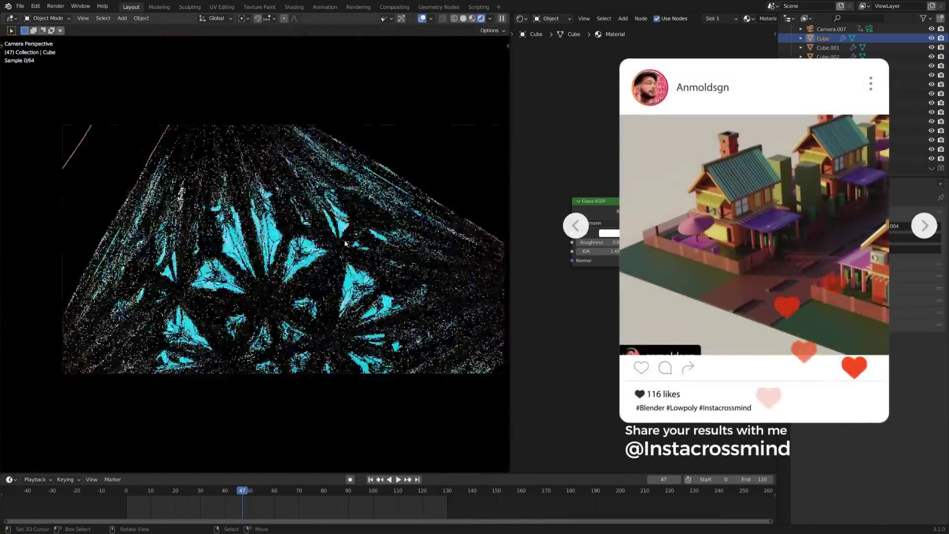
{"action": "left_click", "coordinate": [890, 267]}
{"action": "key", "text": "n"}
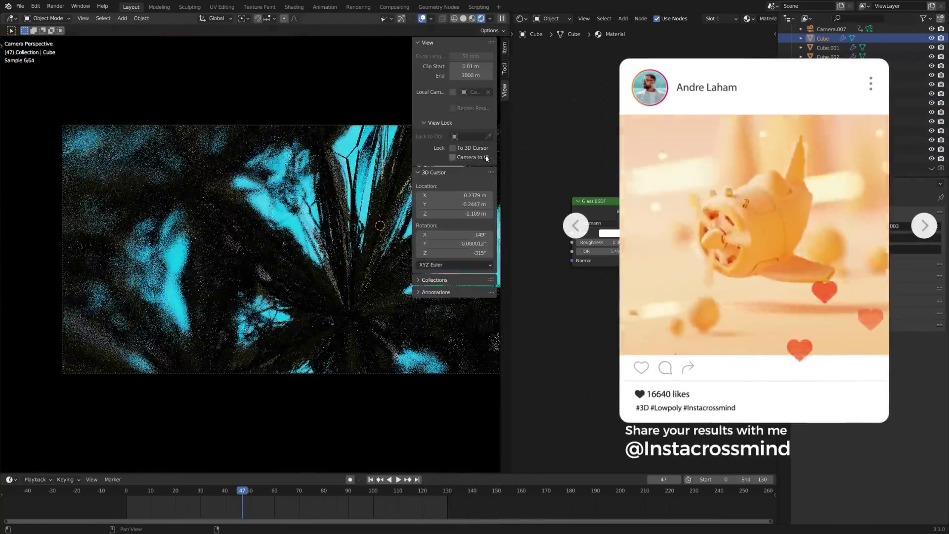
{"action": "left_click", "coordinate": [487, 157]}
{"action": "key", "text": "n"}
{"action": "scroll", "coordinate": [390, 250], "scroll_direction": "up", "scroll_amount": 1}
{"action": "scroll", "coordinate": [390, 251], "scroll_direction": "down", "scroll_amount": 1}
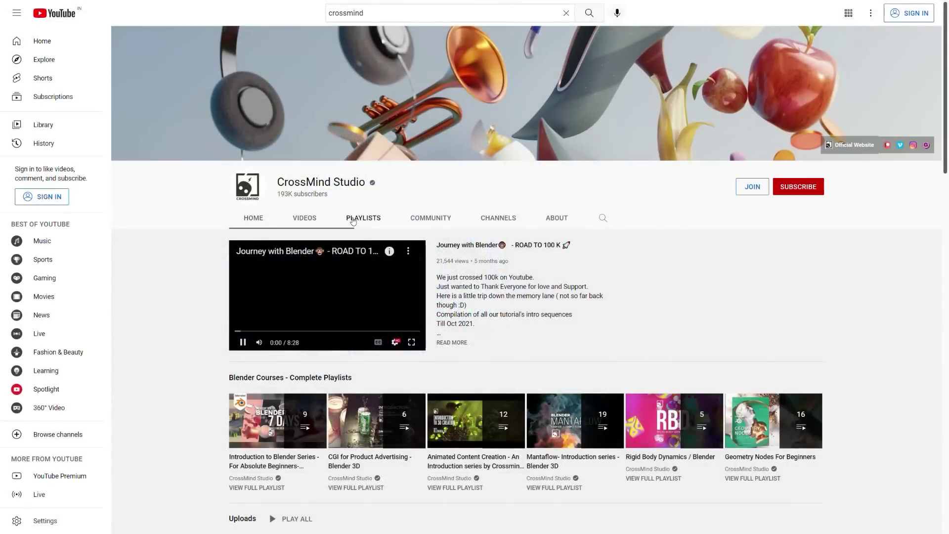
Switch to YouTube, open CrossMind Studio's Geometry Nodes For Beginners playlist and look through its chapter list.
{"action": "left_click", "coordinate": [377, 221]}
{"action": "scroll", "coordinate": [346, 223], "scroll_direction": "down", "scroll_amount": 3}
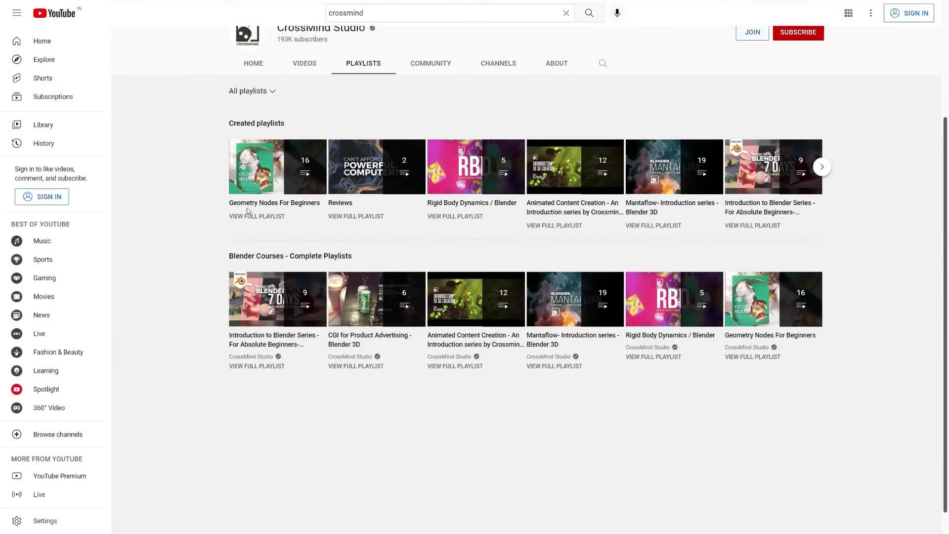
{"action": "left_click", "coordinate": [280, 180]}
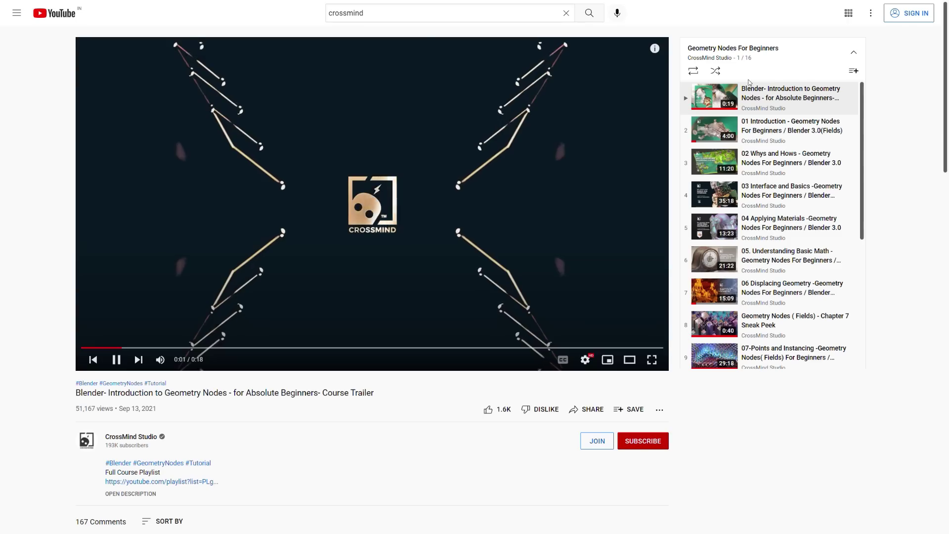
{"action": "scroll", "coordinate": [754, 221], "scroll_direction": "down", "scroll_amount": 2}
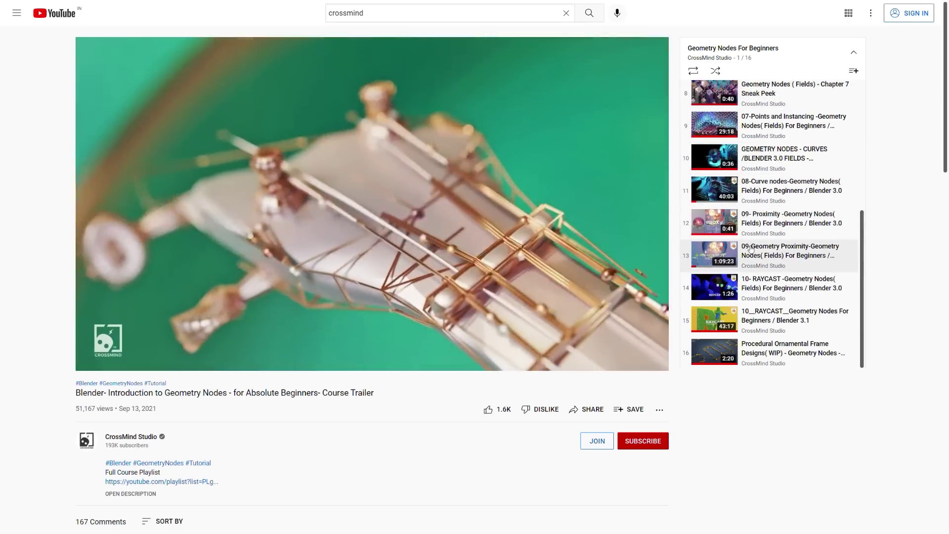
{"action": "scroll", "coordinate": [758, 280], "scroll_direction": "up", "scroll_amount": 5}
{"action": "scroll", "coordinate": [761, 288], "scroll_direction": "down", "scroll_amount": 3}
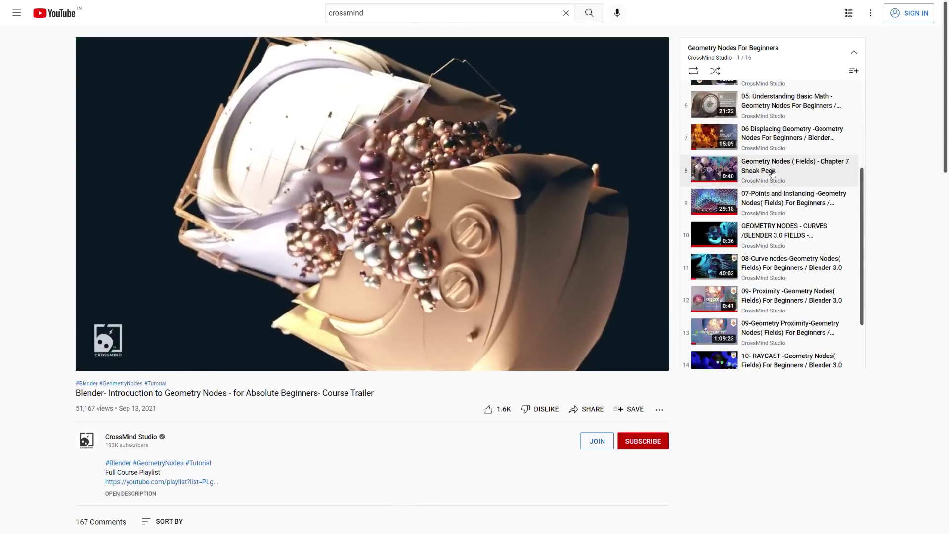
Sample the playlist's Chapter 7 Sneak Peek, Curves announcement and 10__RAYCAST videos, jumping to 0:35 in the RAYCAST one.
{"action": "left_click", "coordinate": [772, 172]}
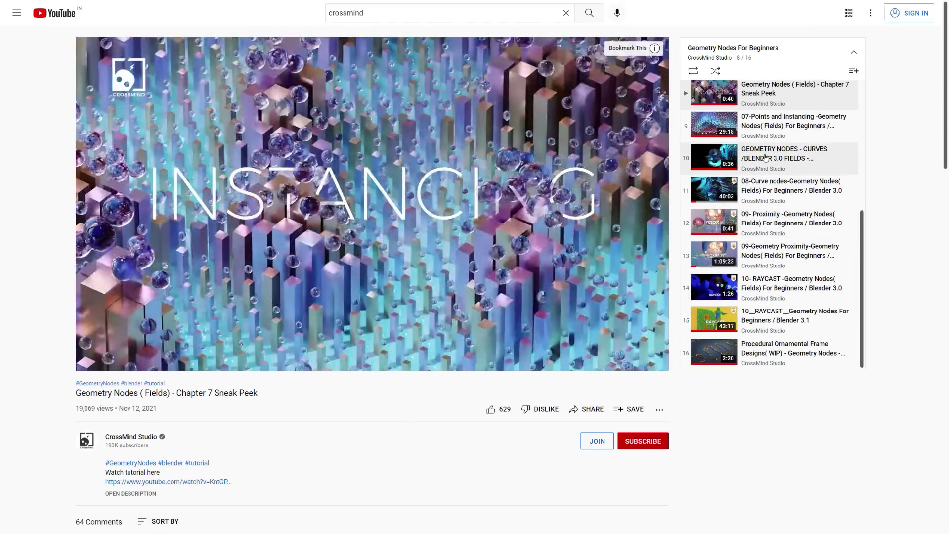
{"action": "left_click", "coordinate": [770, 161]}
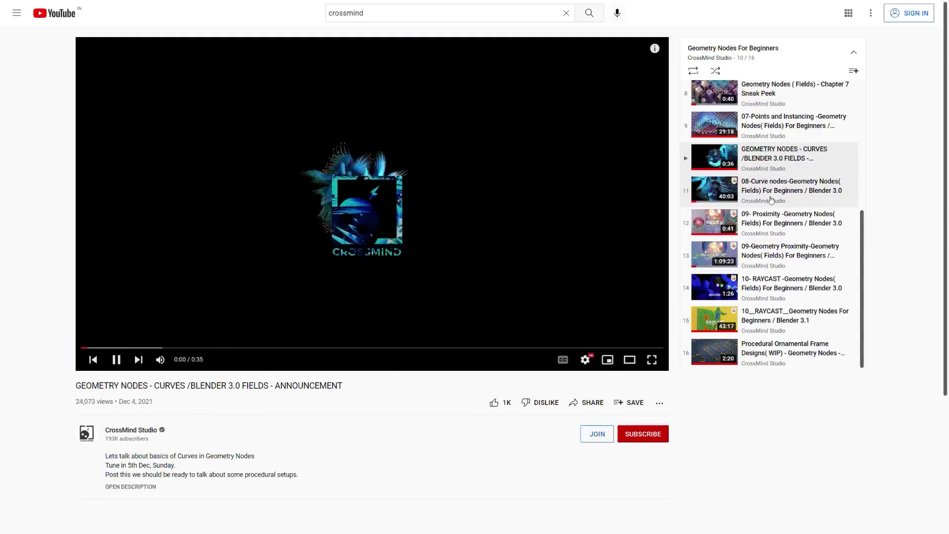
{"action": "left_click", "coordinate": [233, 347]}
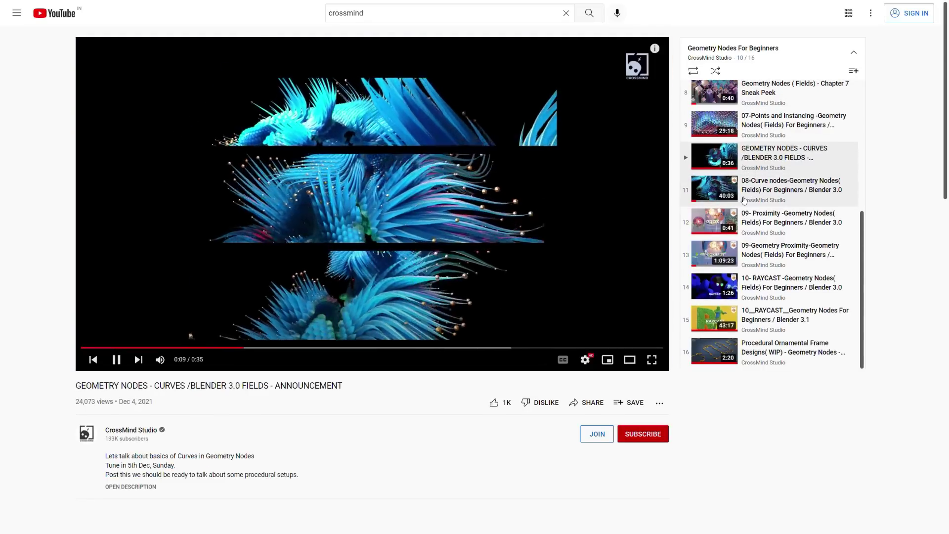
{"action": "left_click", "coordinate": [786, 319]}
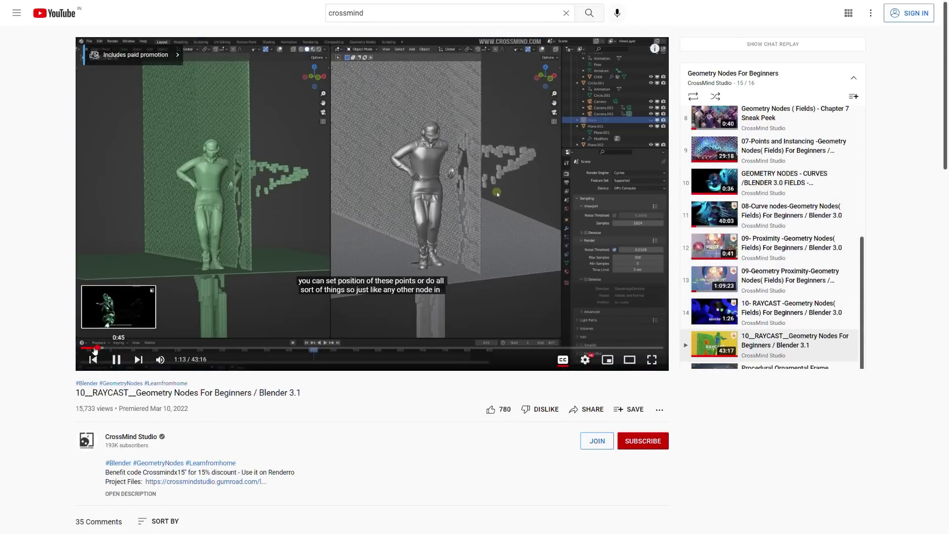
{"action": "left_click", "coordinate": [91, 348]}
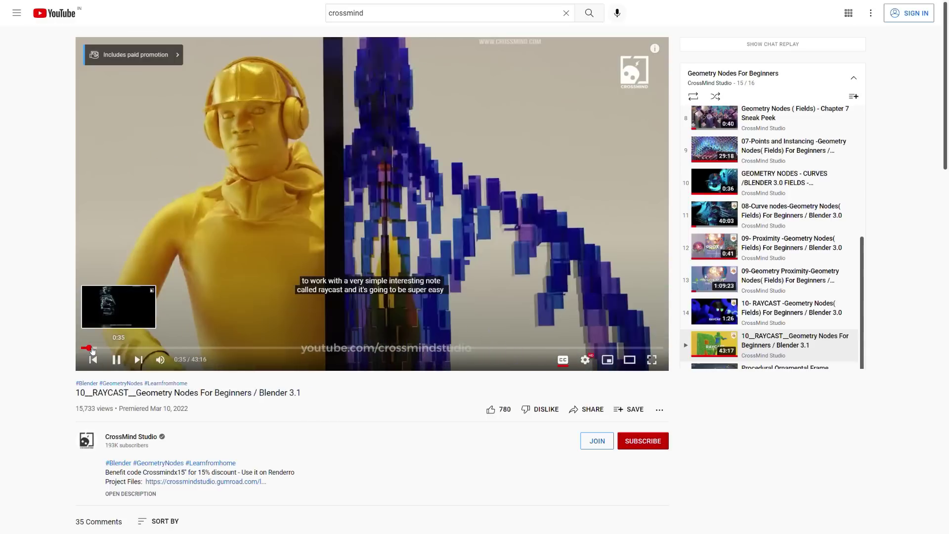